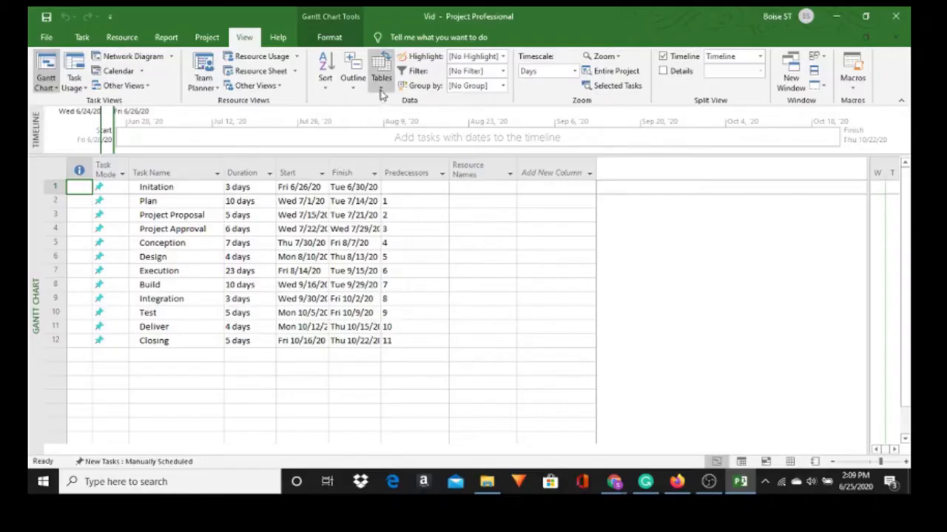
left_click(382, 82)
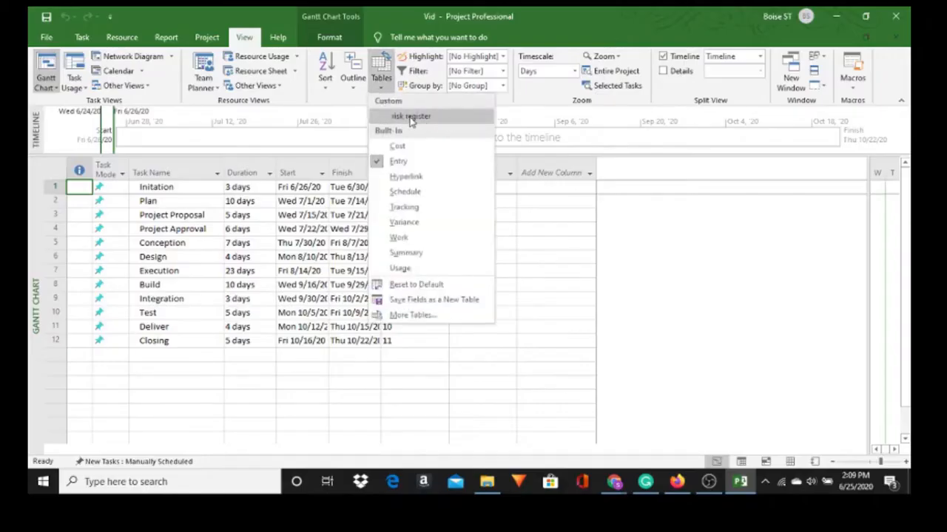
left_click(415, 318)
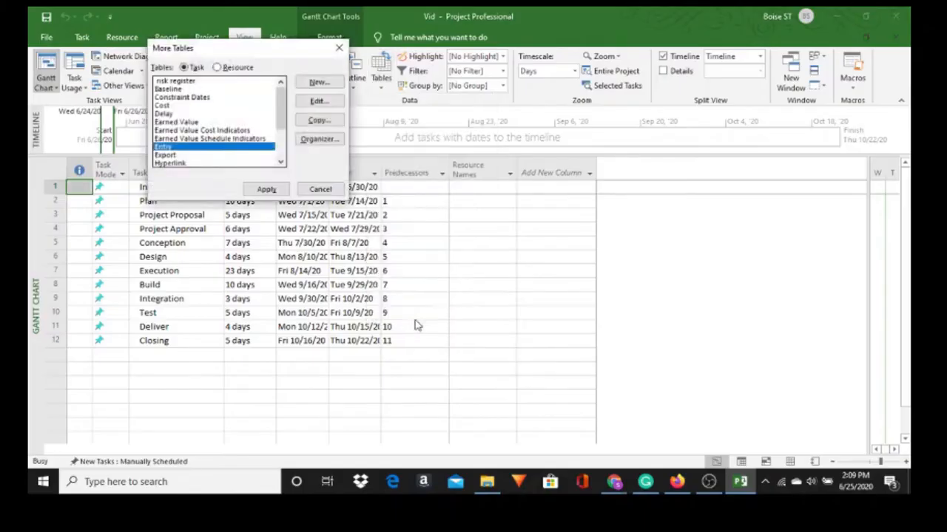
left_click(317, 83)
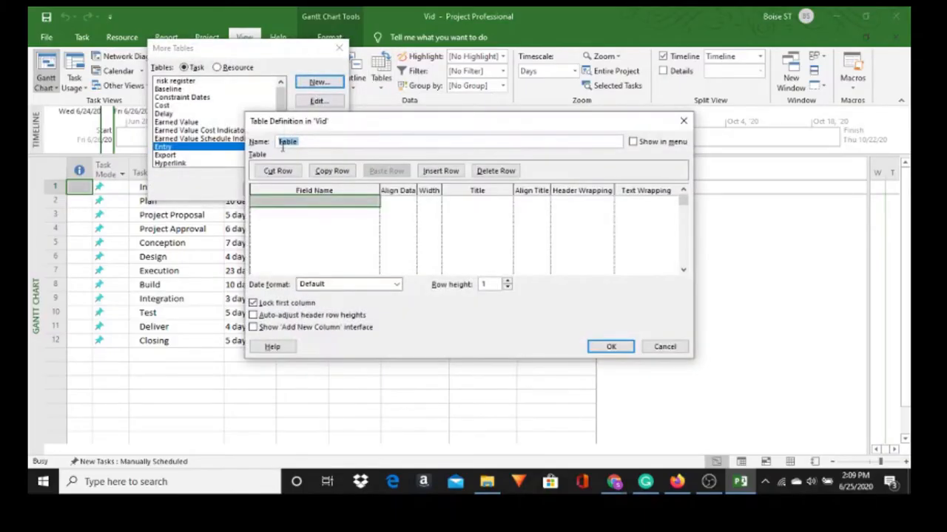
left_click(664, 350)
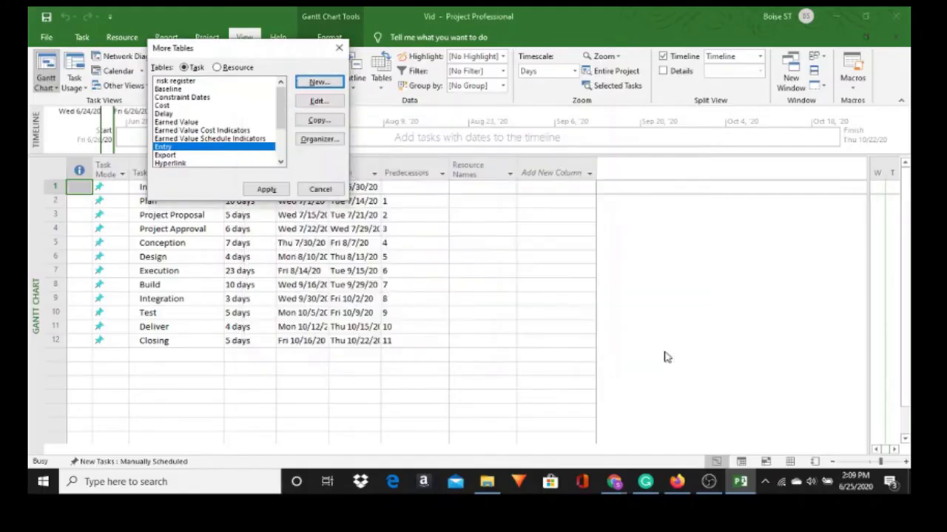
left_click(339, 48)
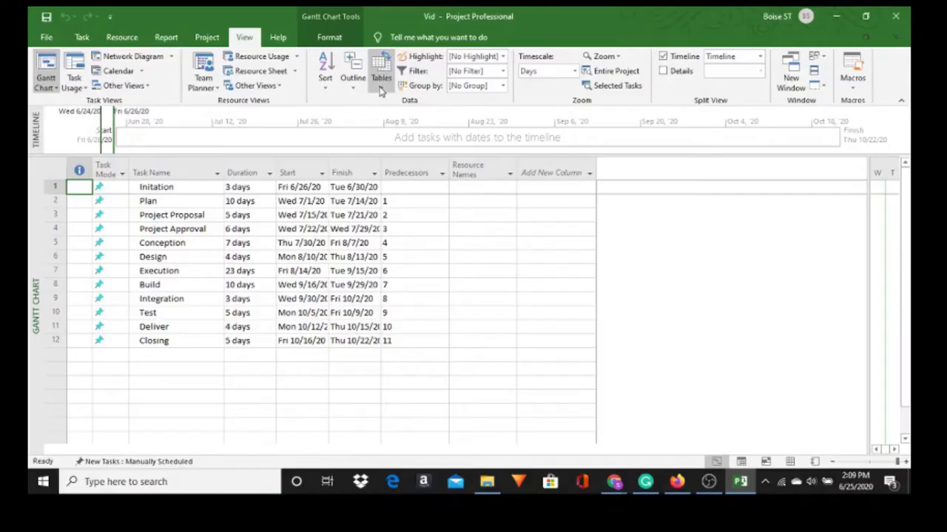
Apply the custom risk register table and widen the table area to expose its Text1 to Text5 columns.
left_click(381, 87)
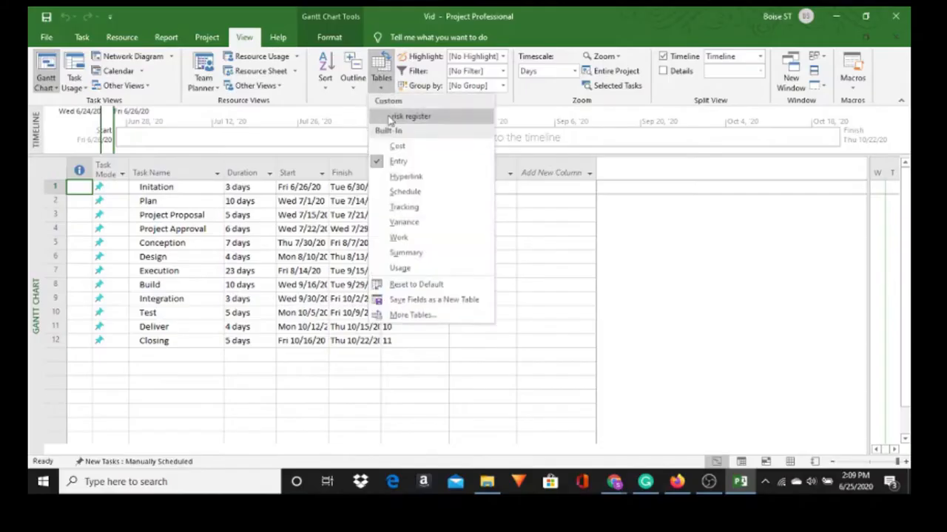
left_click(390, 116)
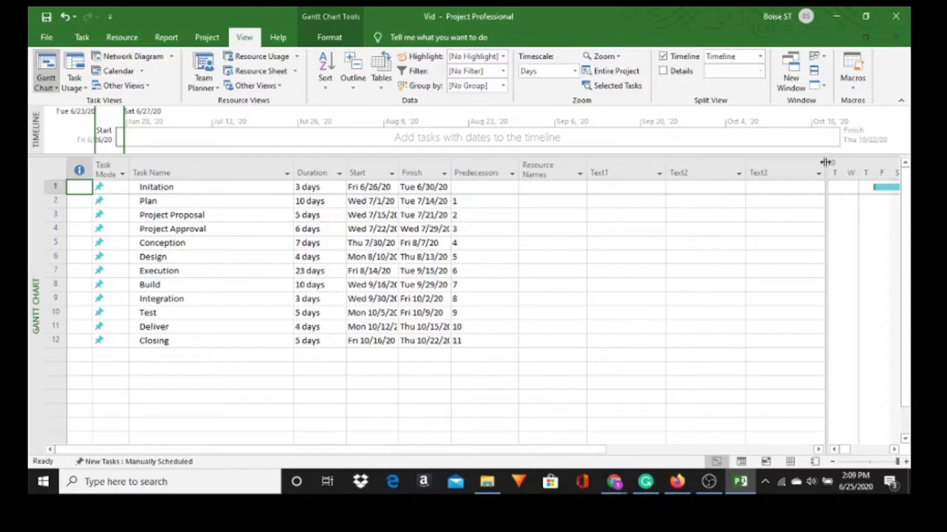
left_click_drag(822, 163, 899, 166)
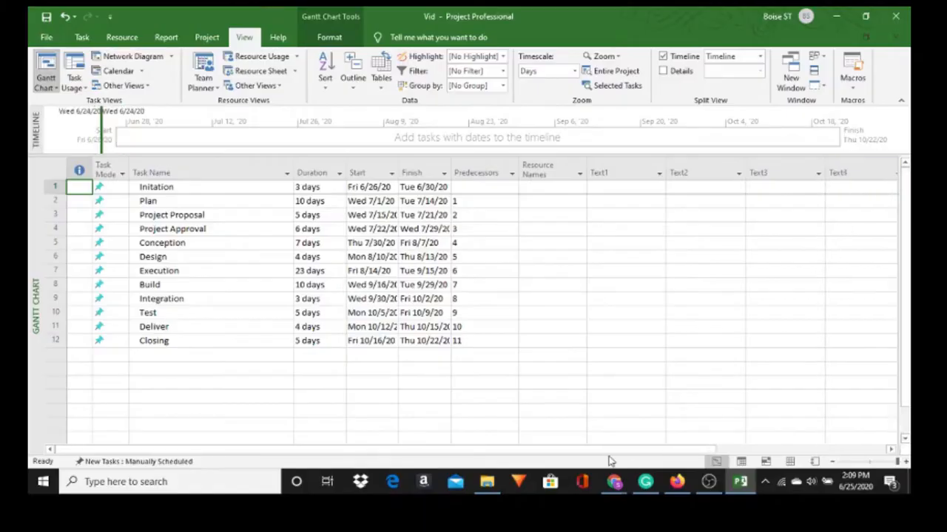
left_click_drag(608, 449, 808, 447)
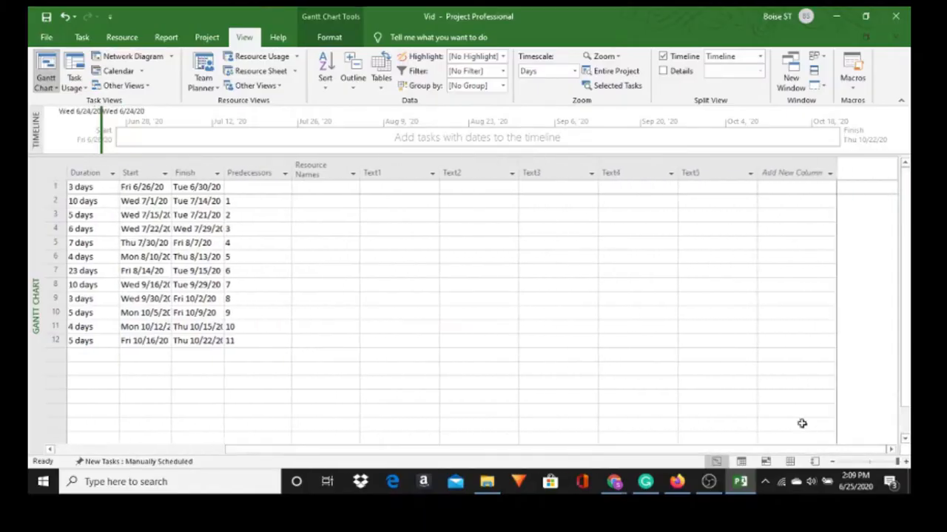
Rename the Text1 custom task field to "Probability (1...5)".
left_click(375, 170)
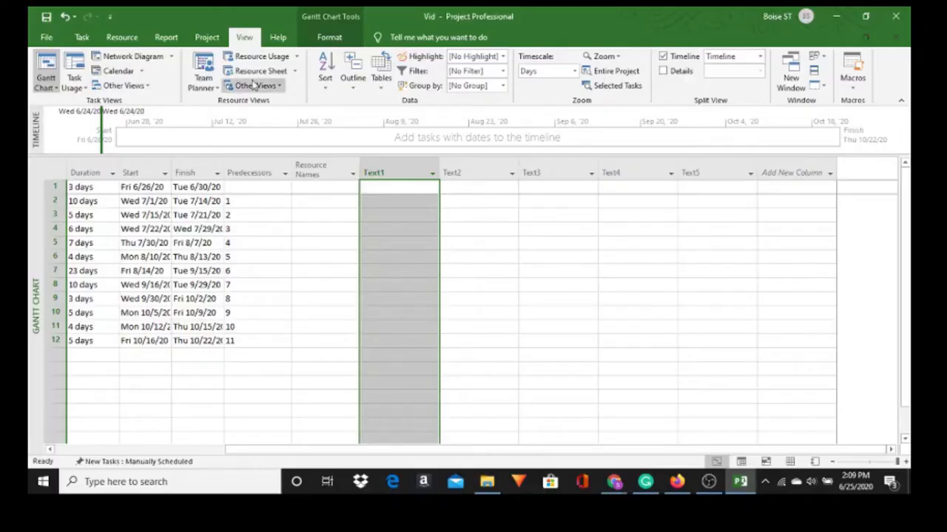
left_click(205, 38)
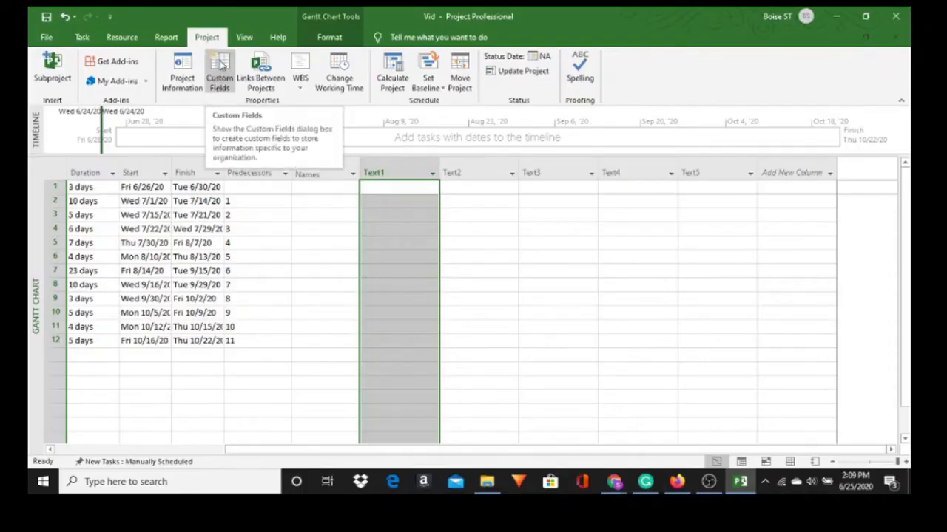
left_click(221, 68)
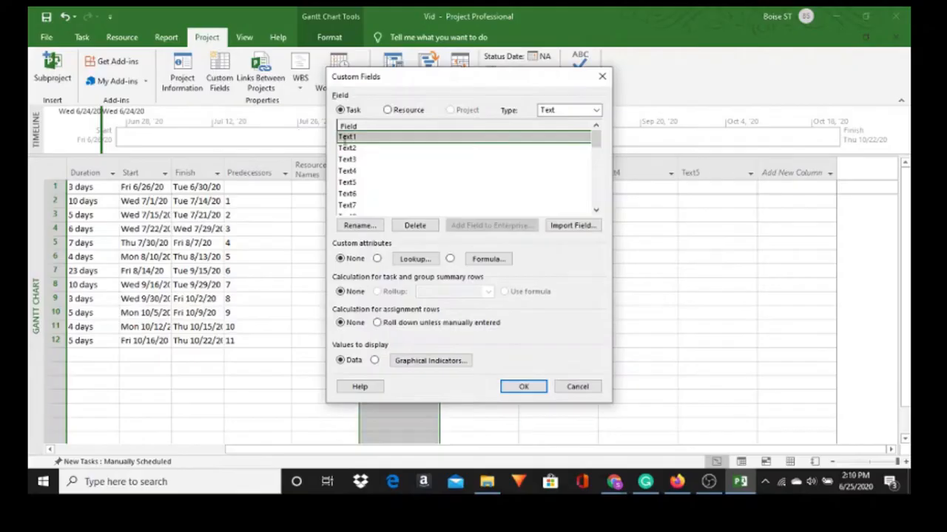
left_click(360, 226)
type("R")
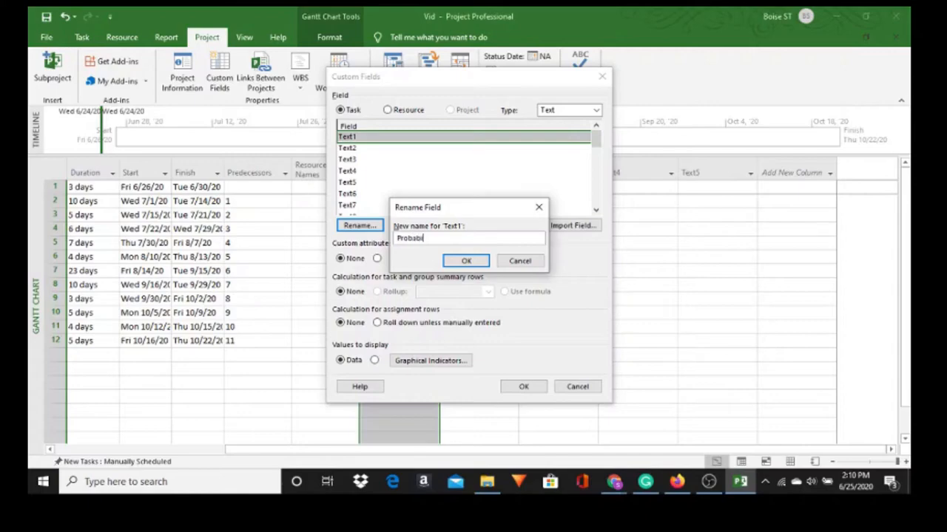
type("robability (1...5")
left_click(455, 265)
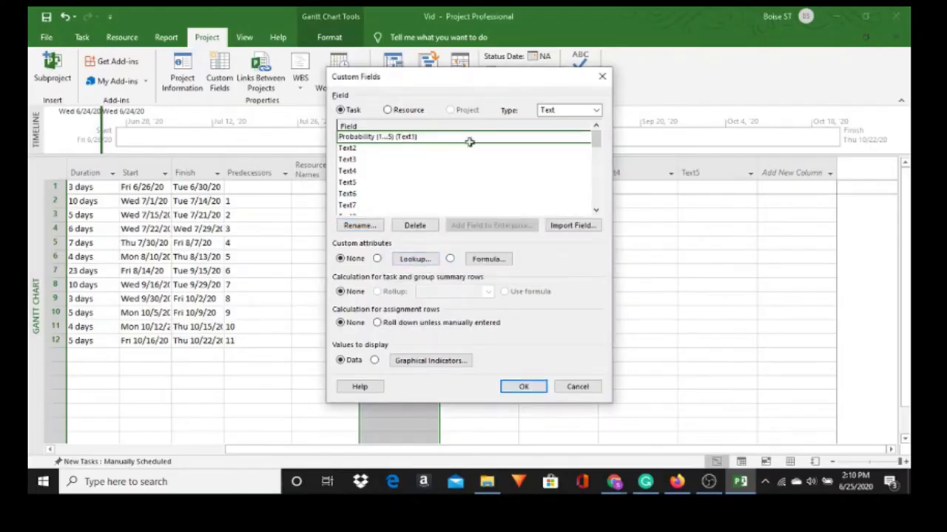
left_click_drag(452, 77, 180, 68)
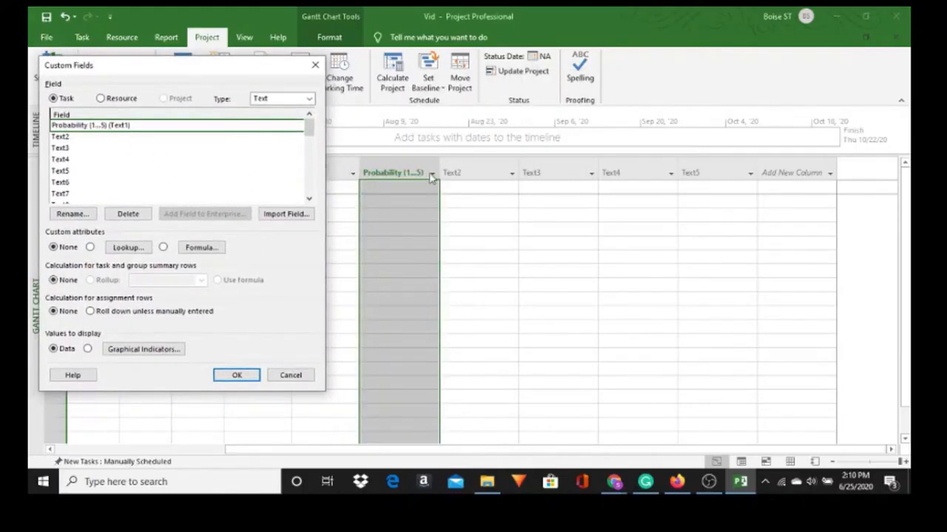
Create a lookup table for the Probability (1...5) field with the values 1, 2, 3, 4 and 5.
left_click(132, 250)
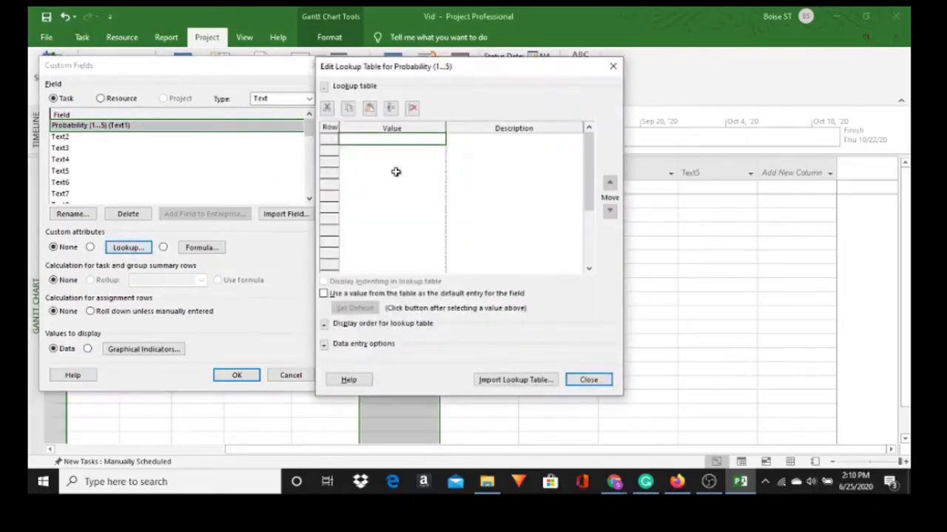
type("1")
key("Return")
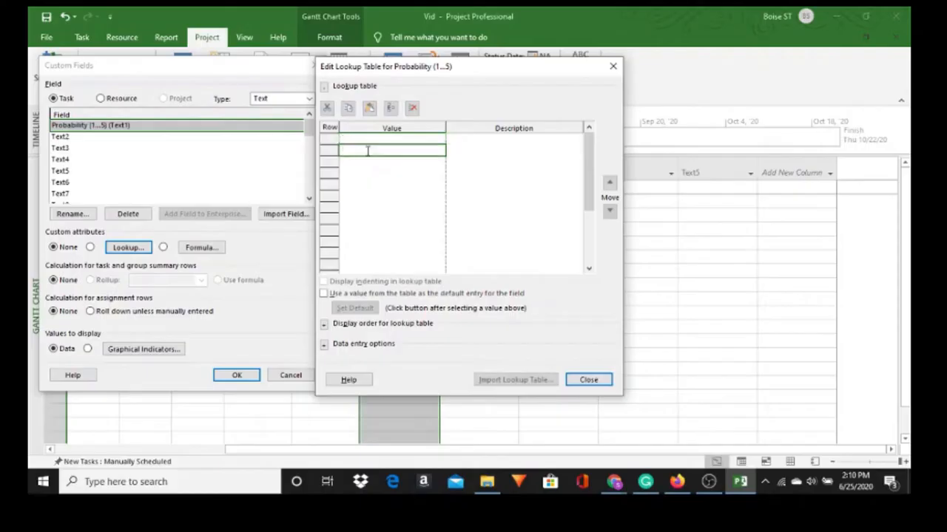
type("2")
key("Return")
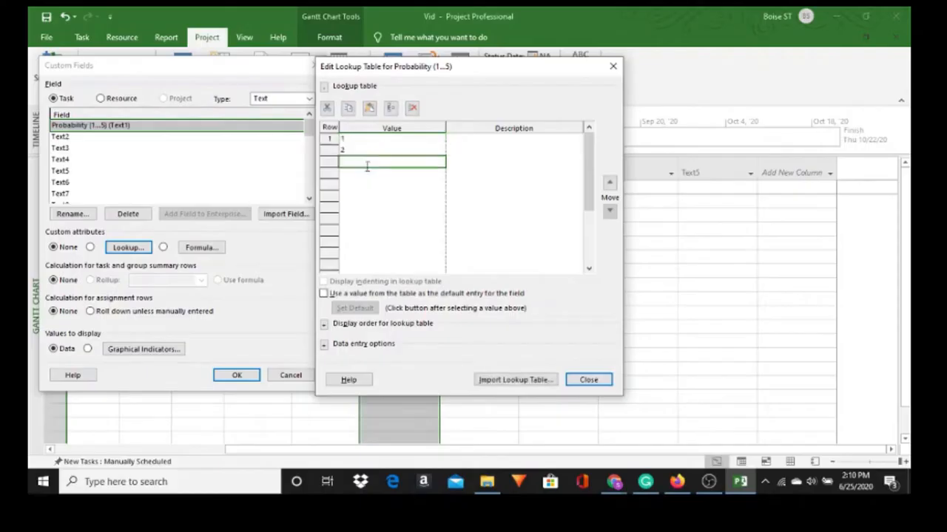
type("3")
key("Return")
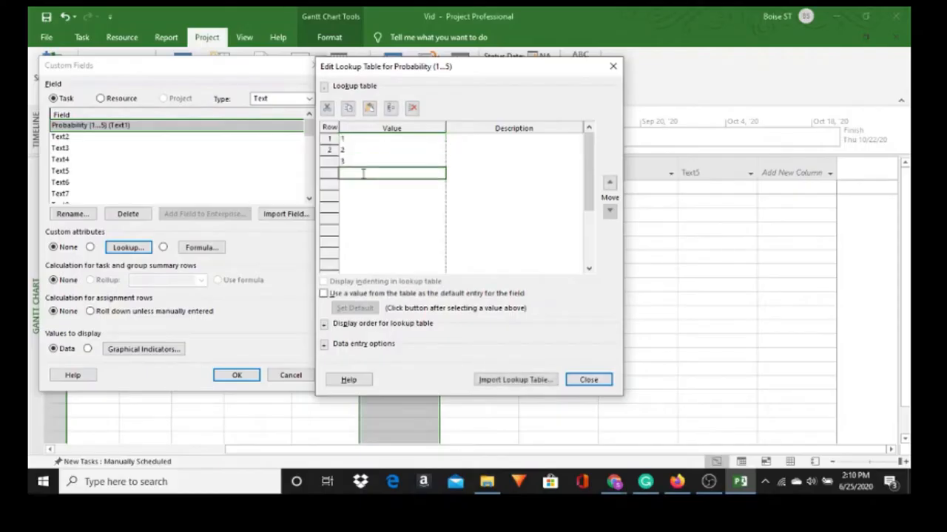
type("4")
left_click(363, 186)
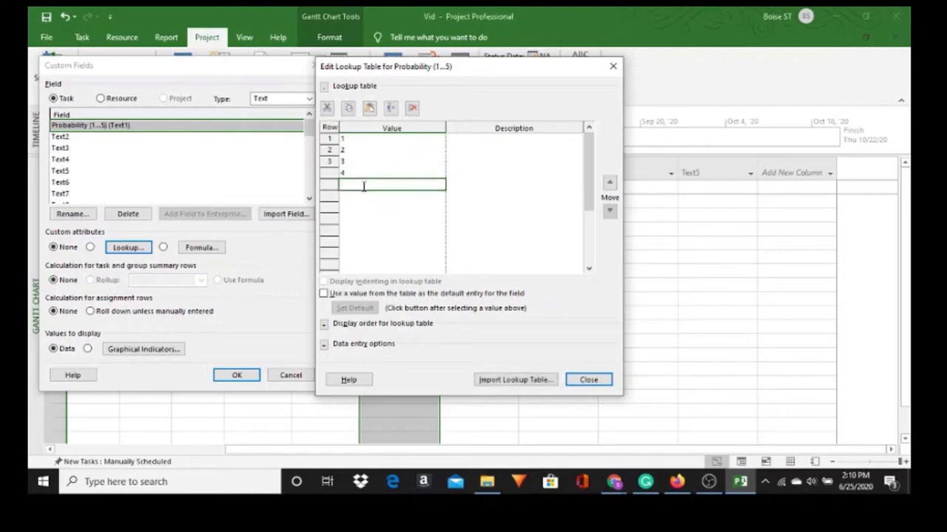
type("5")
Describe lookup values 1 to 5 as Low, Medium Low, Medium, Medium High and High, and save the custom field.
left_click(505, 139)
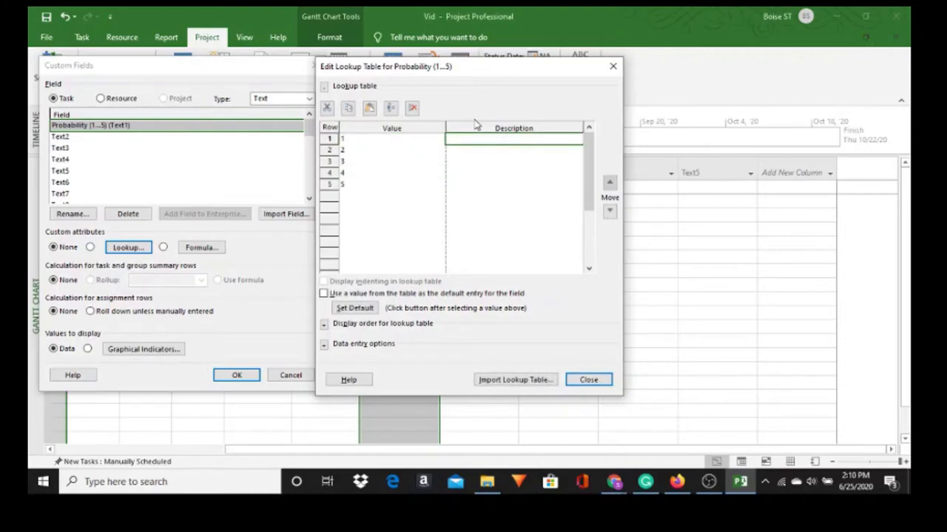
type("Low")
key("Return")
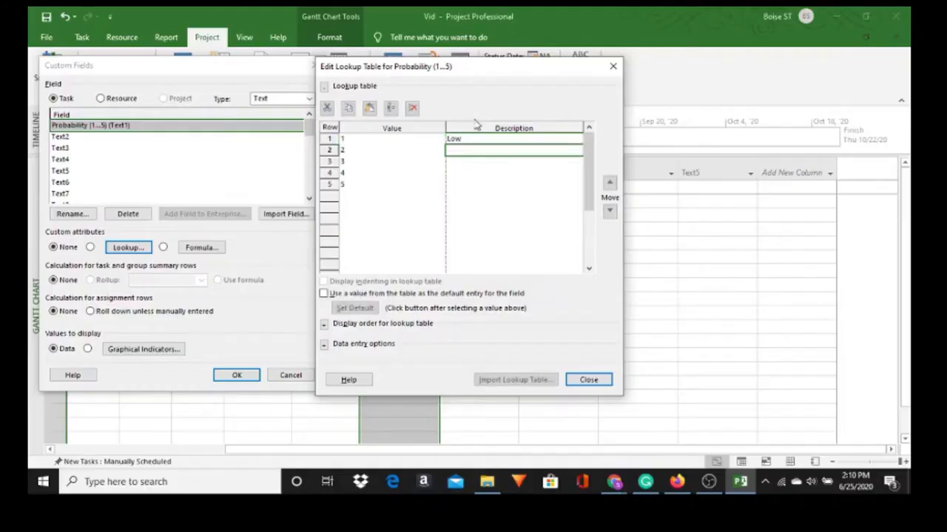
type("Med")
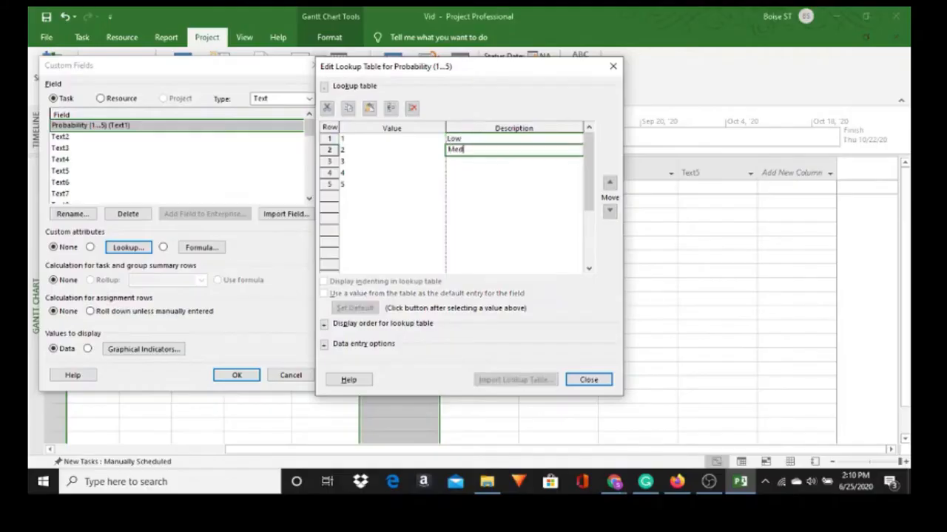
type("ium Low")
key("Return")
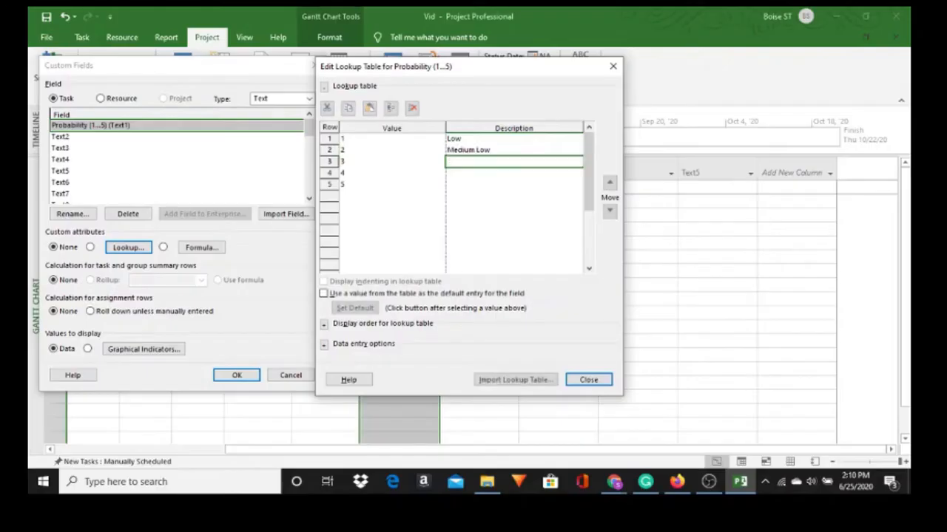
type("Medium")
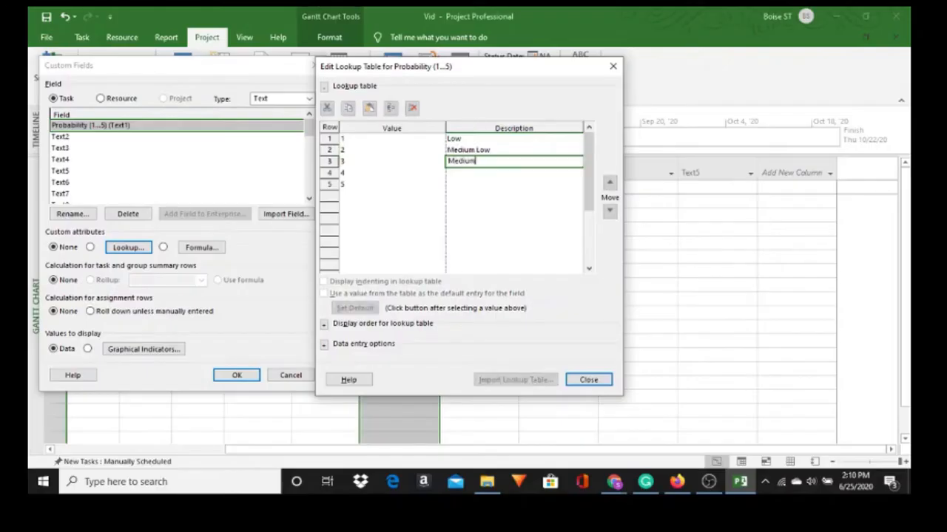
key("Return")
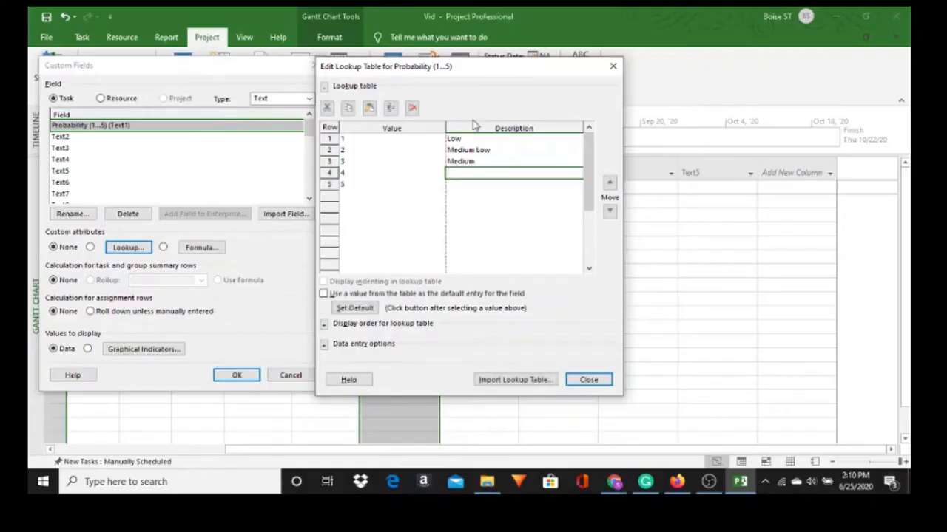
type("Medium High")
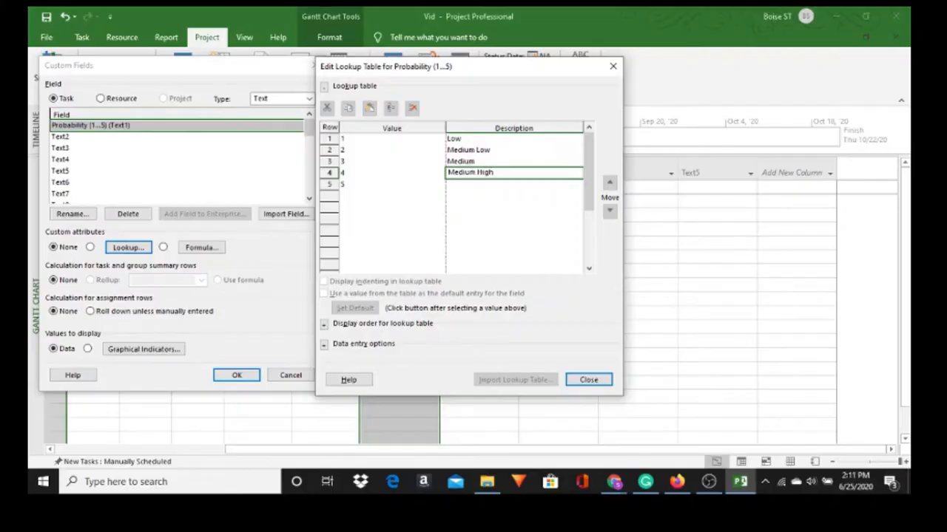
key("Return")
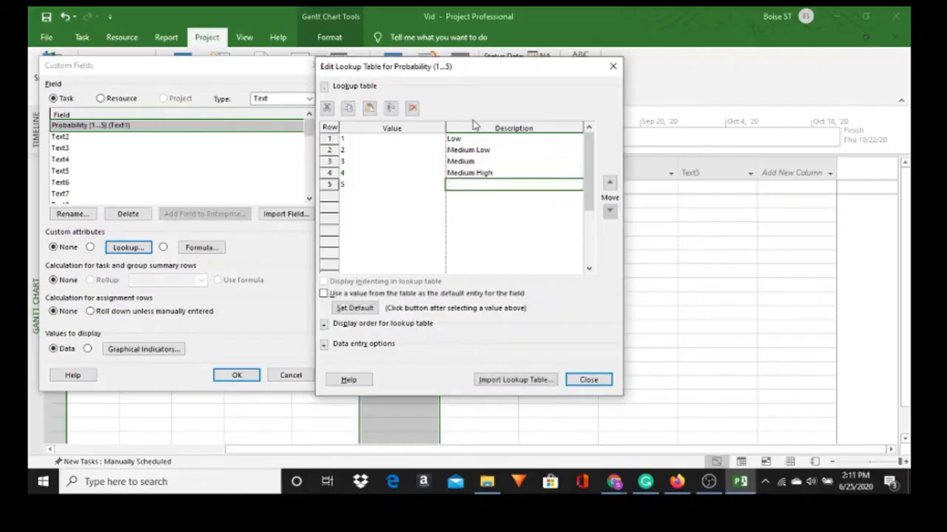
type("High")
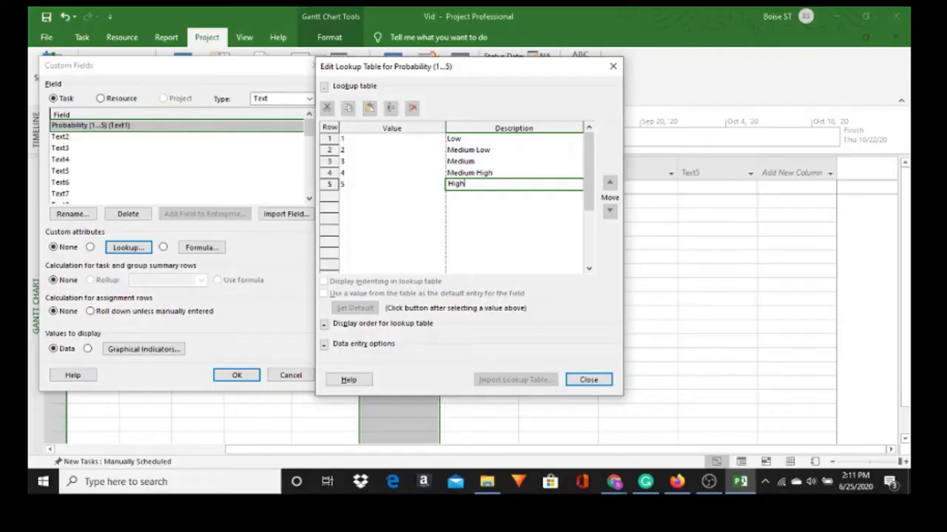
left_click(588, 381)
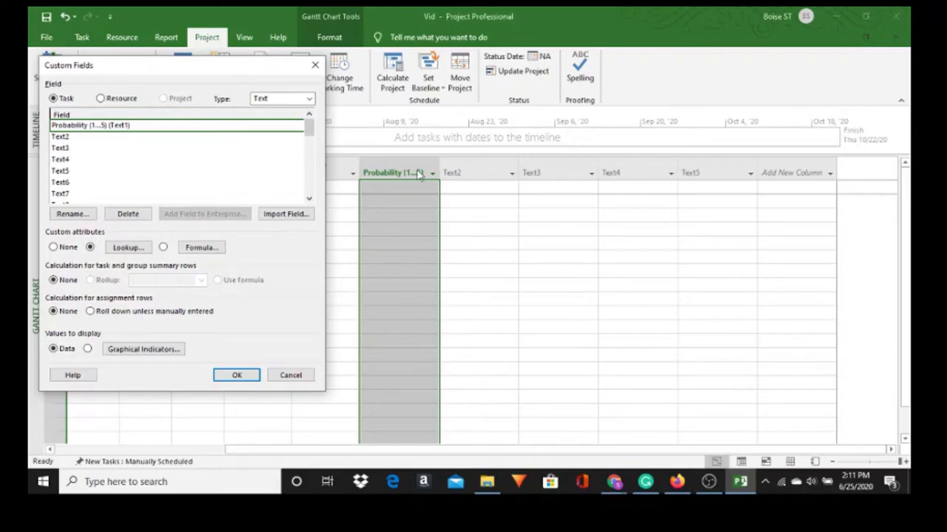
left_click(237, 377)
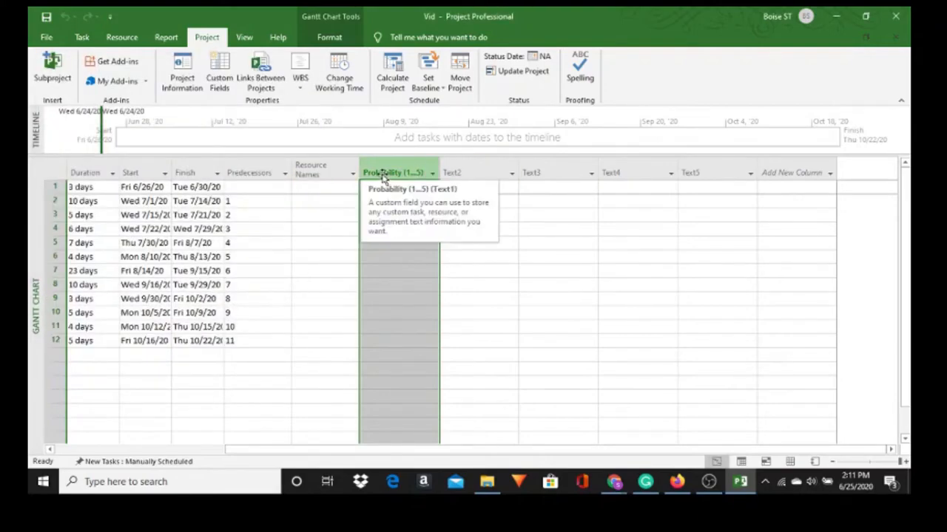
Examine the lookup choices offered for the first task in the Probability (1...5) column.
left_click(433, 175)
left_click(433, 177)
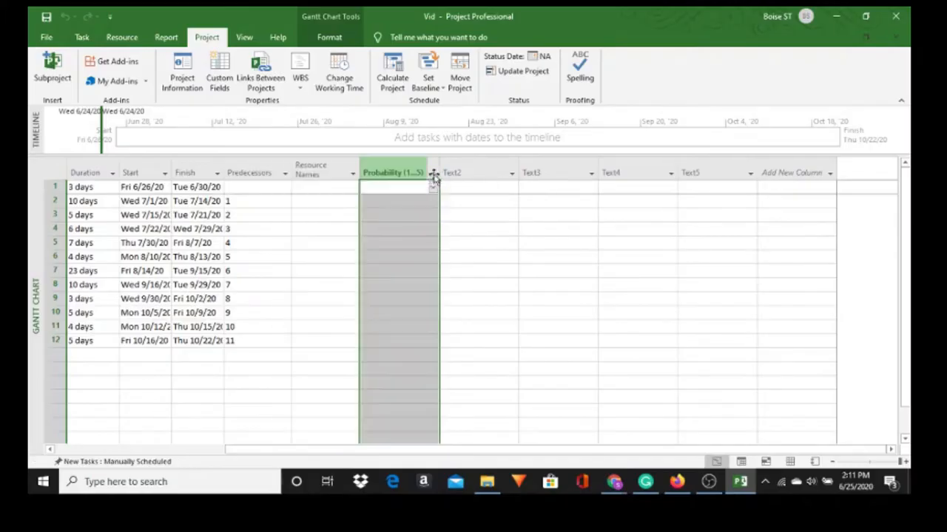
left_click(434, 187)
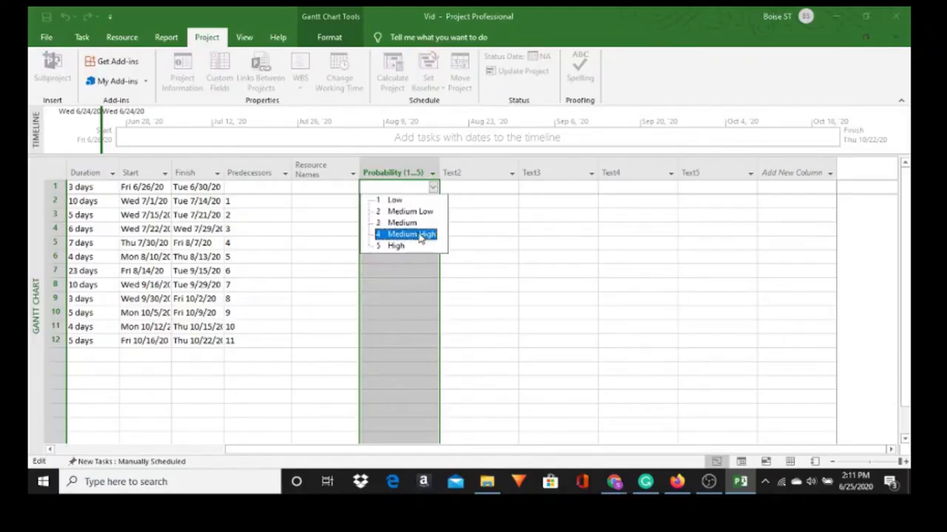
Rename the Text2 custom task field to "Impact (1...5)".
left_click(483, 173)
left_click(481, 172)
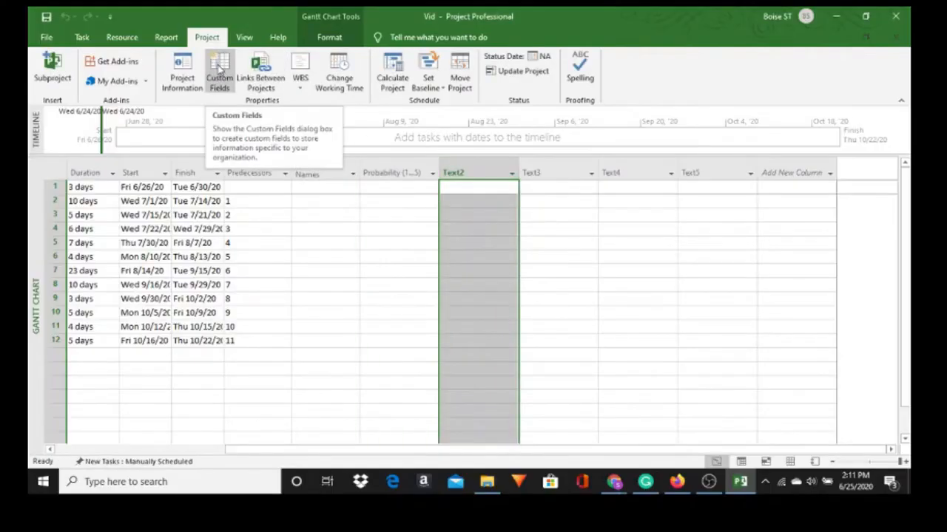
left_click(218, 68)
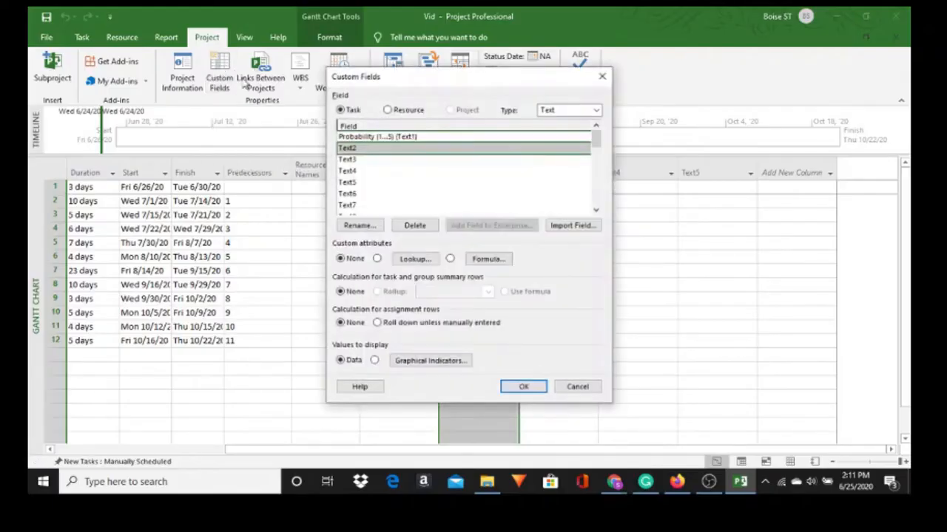
left_click(376, 229)
key("BackSpace")
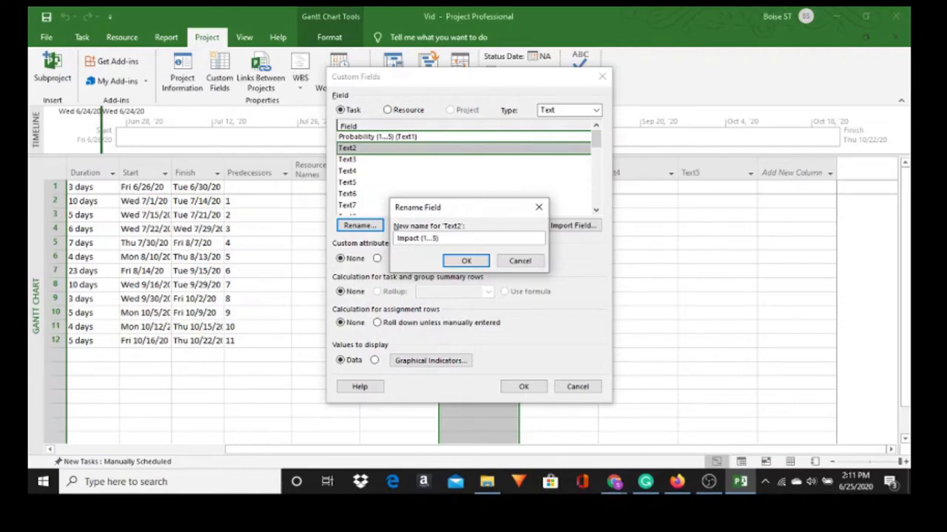
left_click(466, 261)
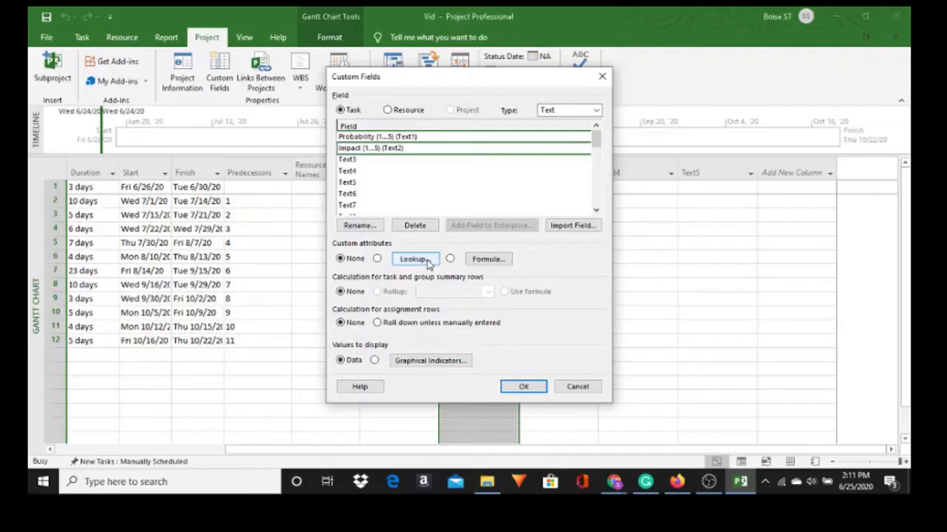
Create a lookup table for the Impact (1...5) field with the values 1, 2, 3, 4 and 5.
left_click(427, 261)
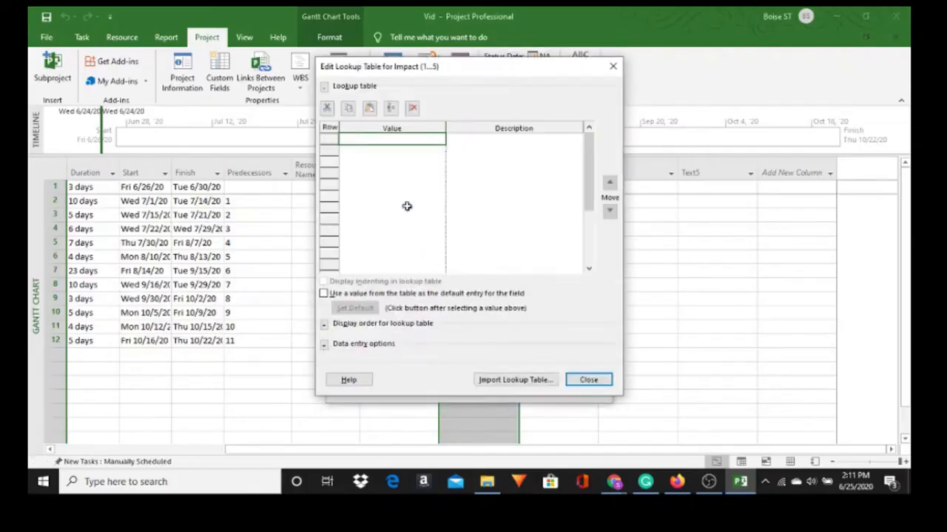
type("1")
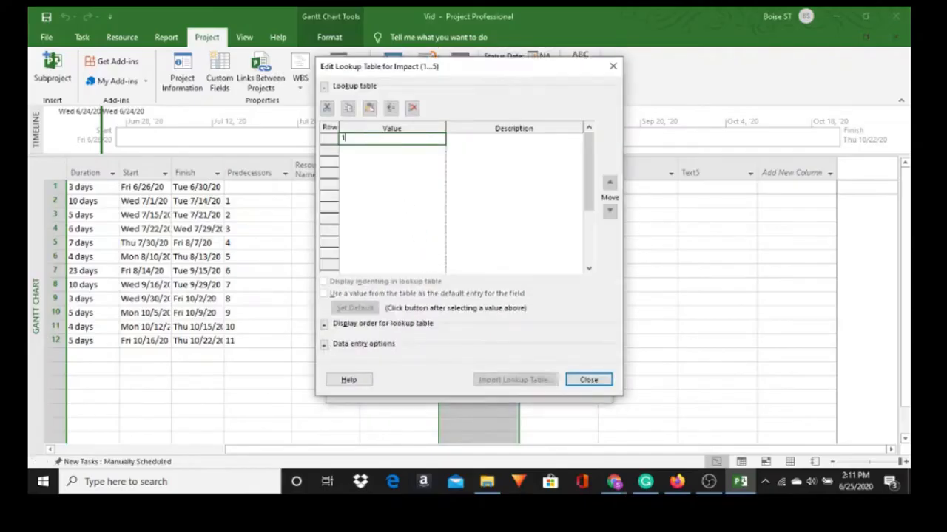
key("Return")
type("2")
key("Return")
type("3")
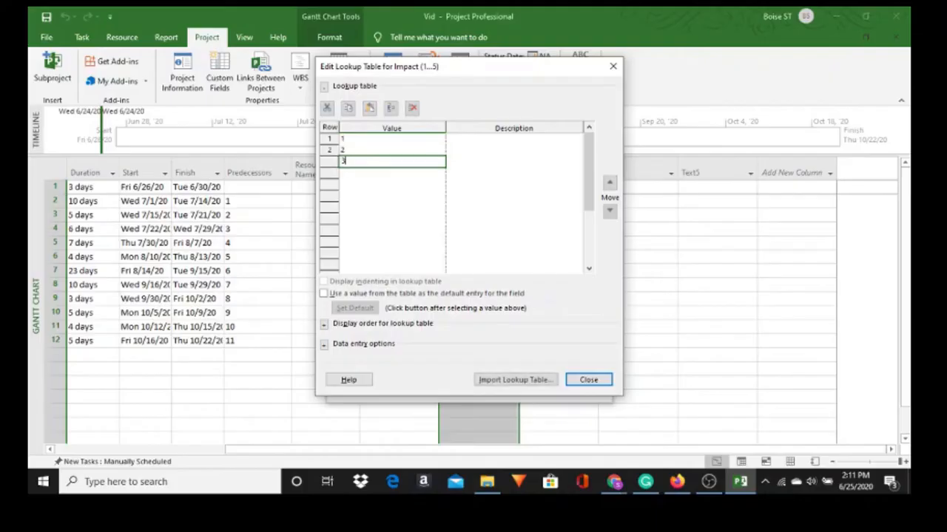
key("Return")
type("4")
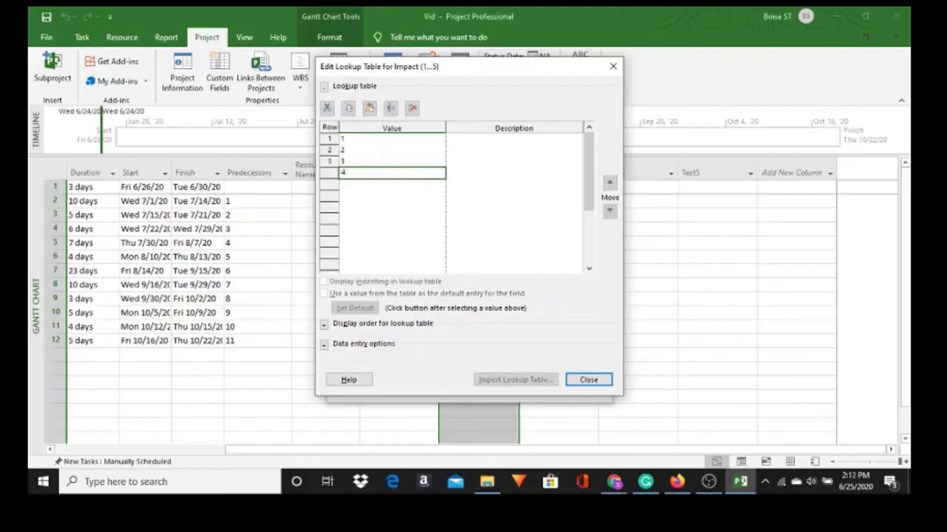
key("Return")
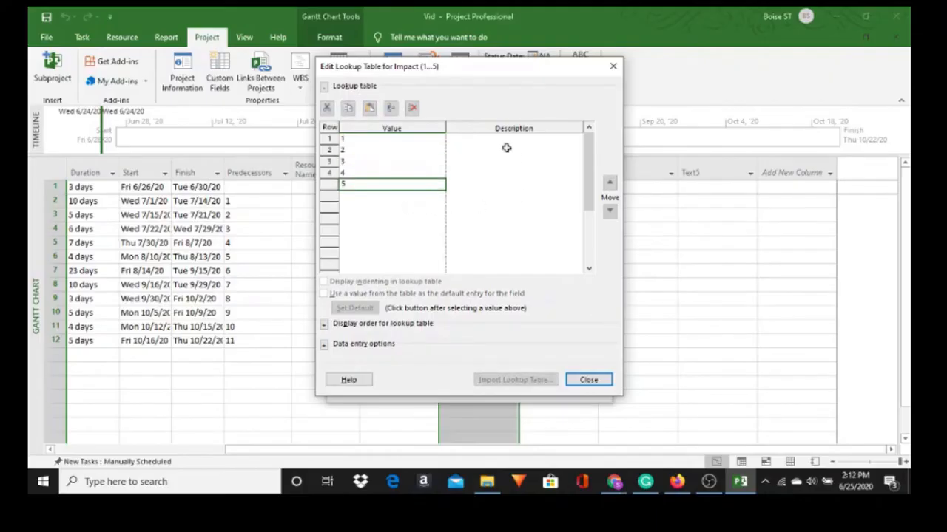
type("5")
Describe Impact lookup values 1 to 5 as Low, Medium Low, Medium, Medium High and High, and save the custom field.
left_click(496, 139)
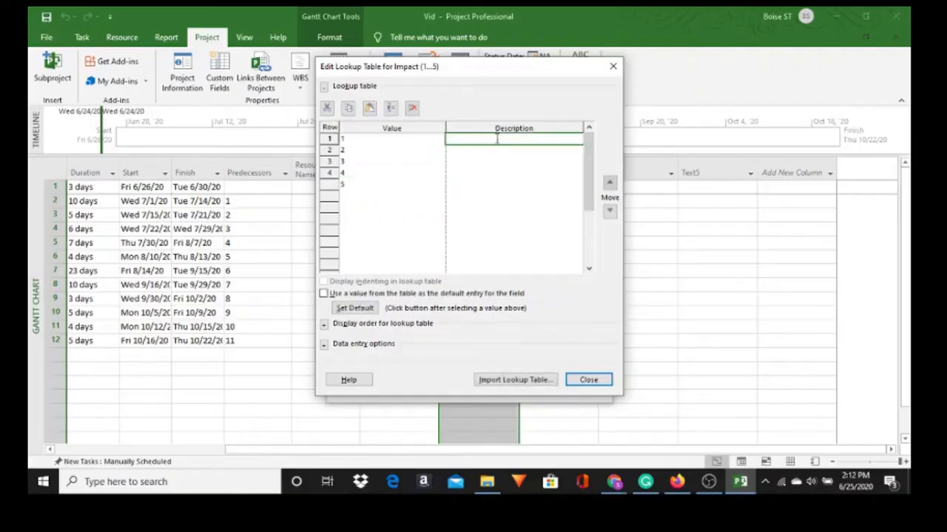
type("Low")
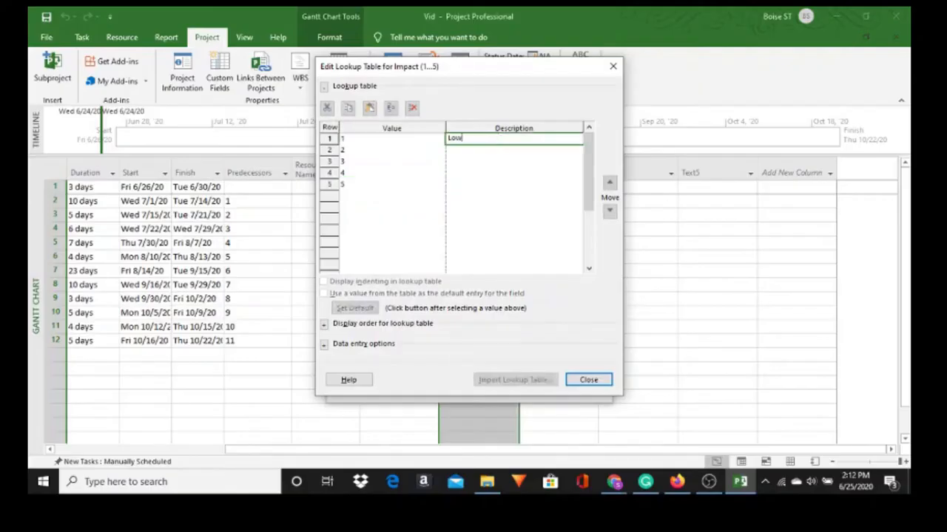
key("Return")
type("Medium Low")
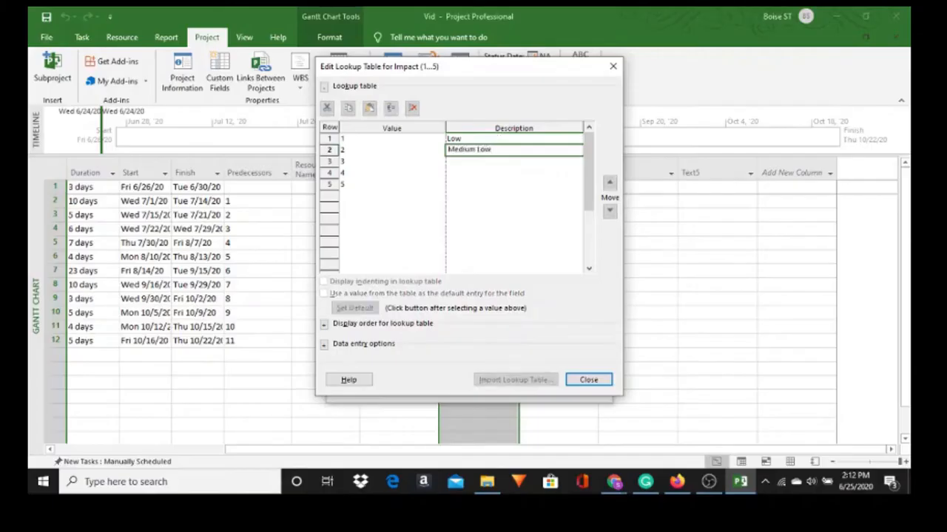
key("Return")
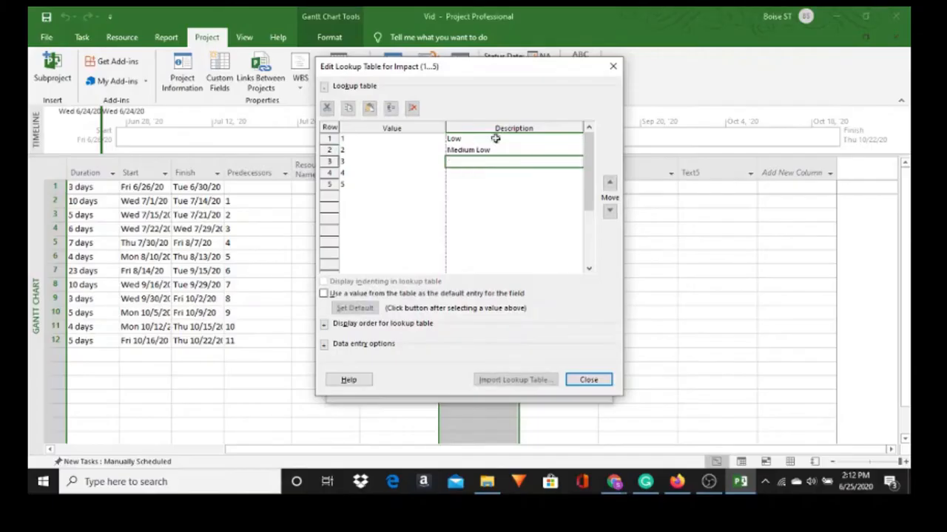
type("Mediu")
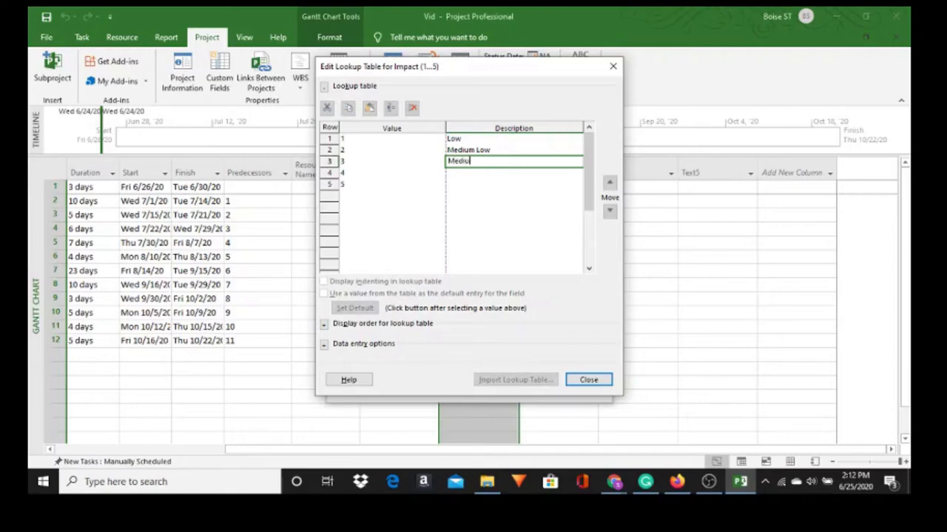
type("m")
key("Return")
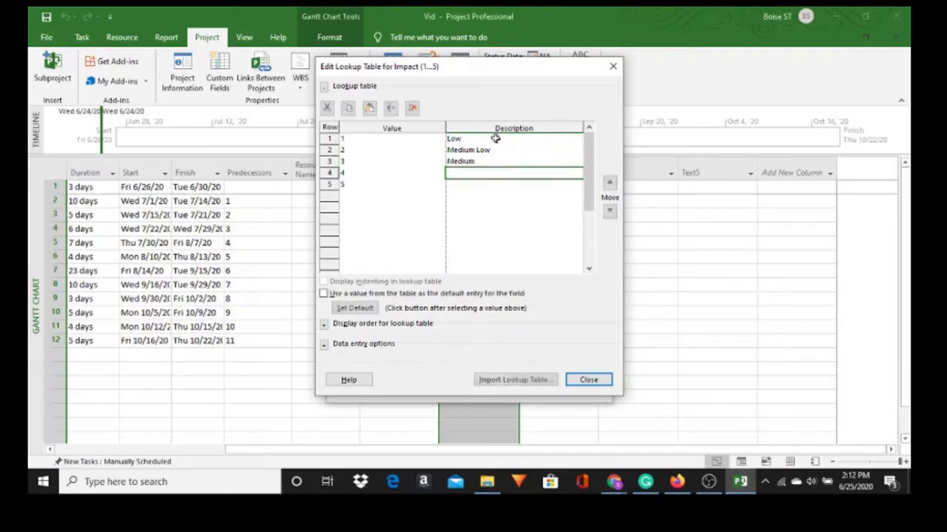
type("Mediu")
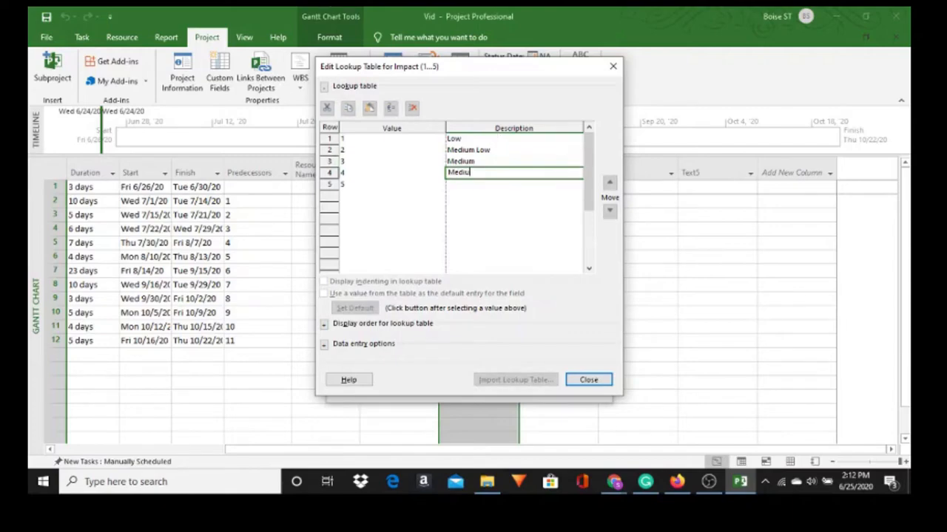
type("m High")
key("Return")
type("High")
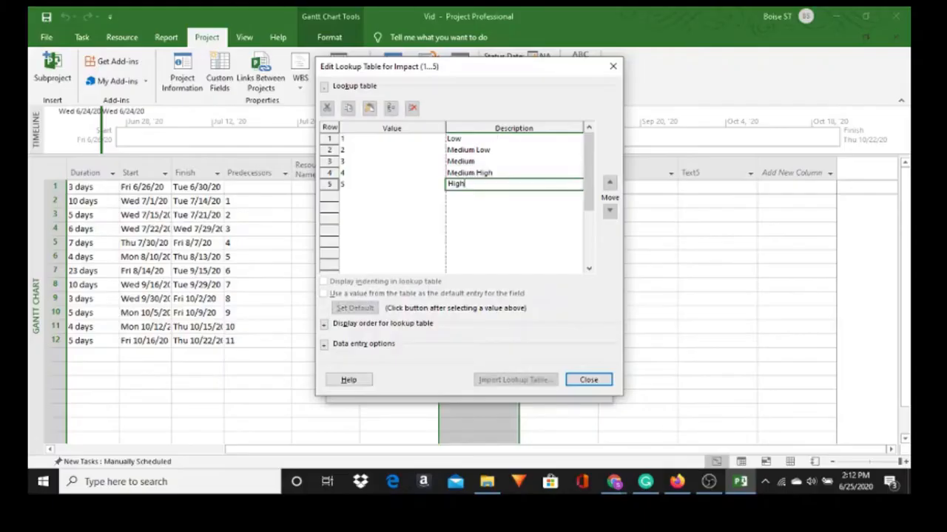
left_click(588, 380)
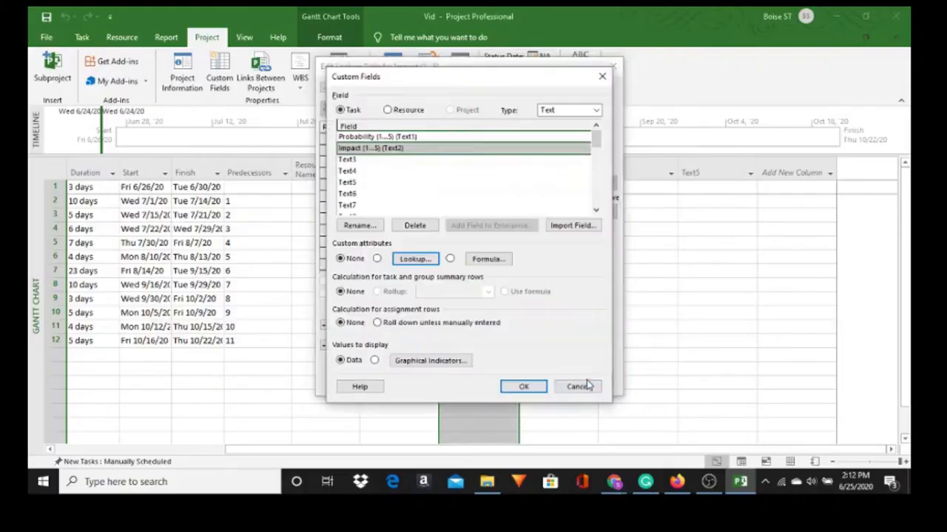
left_click(524, 388)
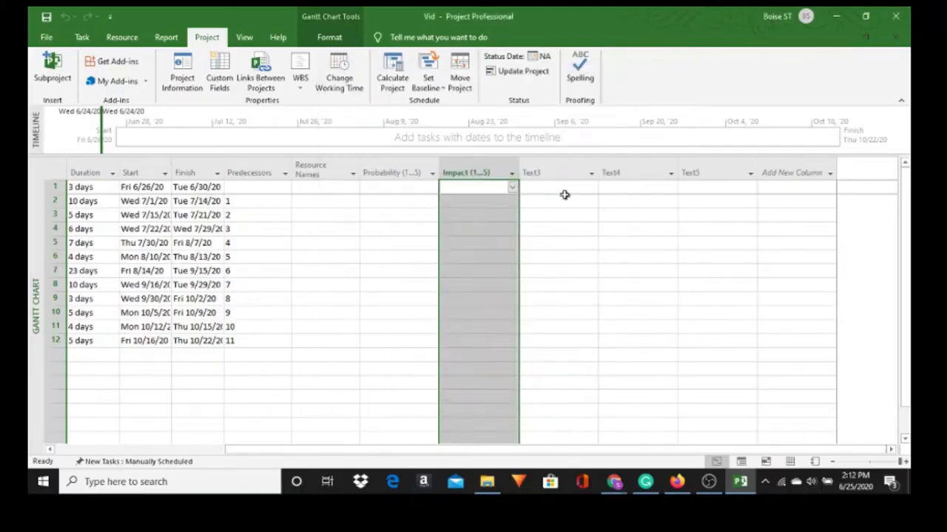
Examine the lookup choices offered for the first task in the Impact (1...5) column.
left_click(506, 185)
left_click(512, 186)
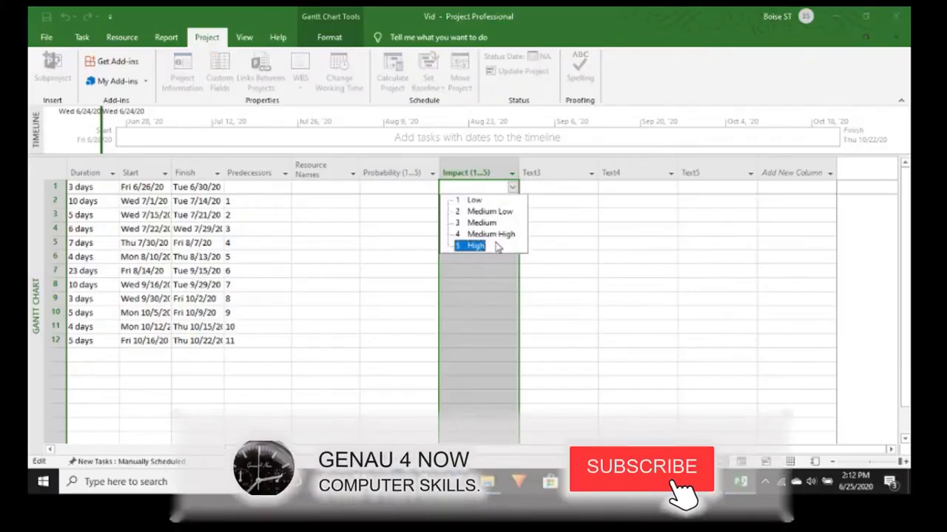
Rename the Text3 custom task field to "Risk Level (Prob X Impact (1...5)".
left_click(546, 164)
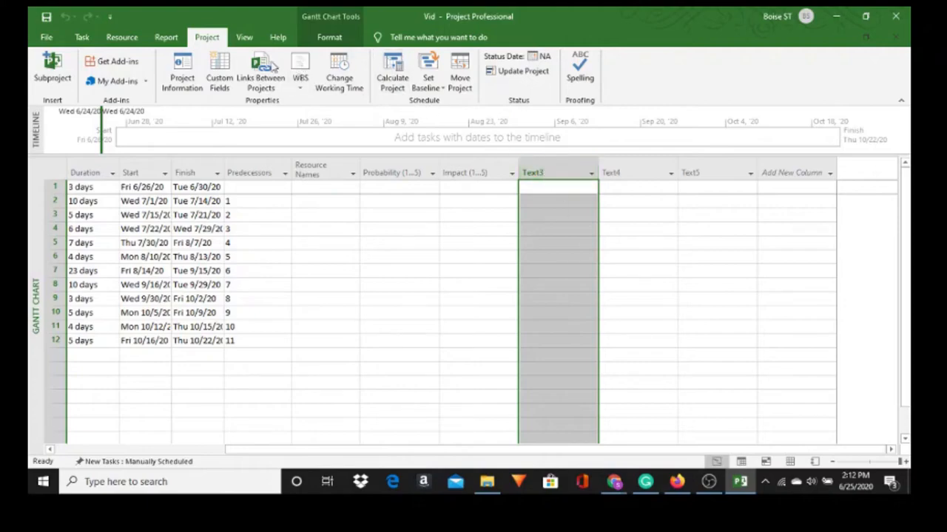
left_click(219, 71)
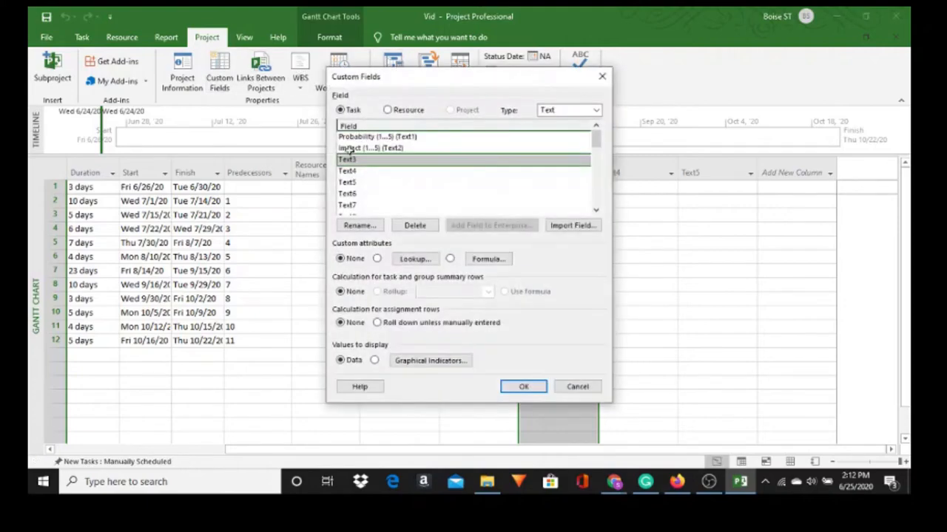
left_click(361, 225)
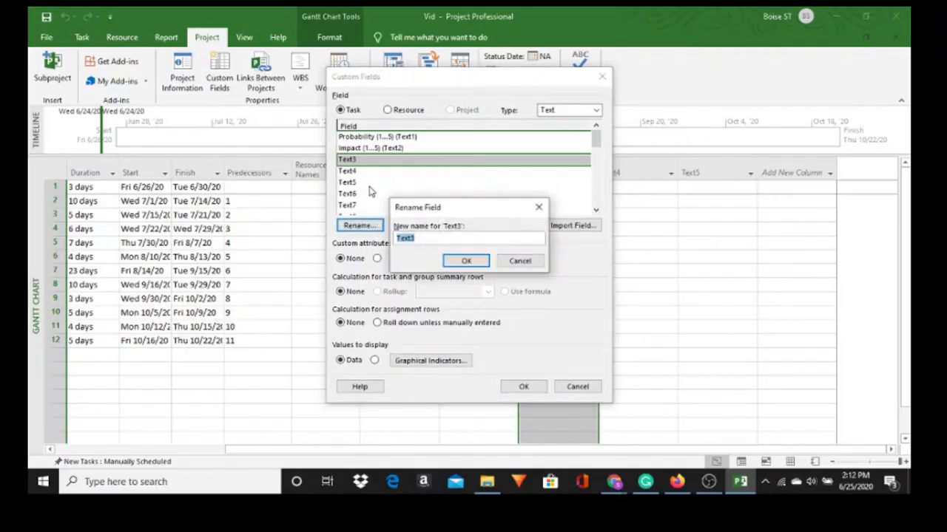
type("Risk Level (Prob X")
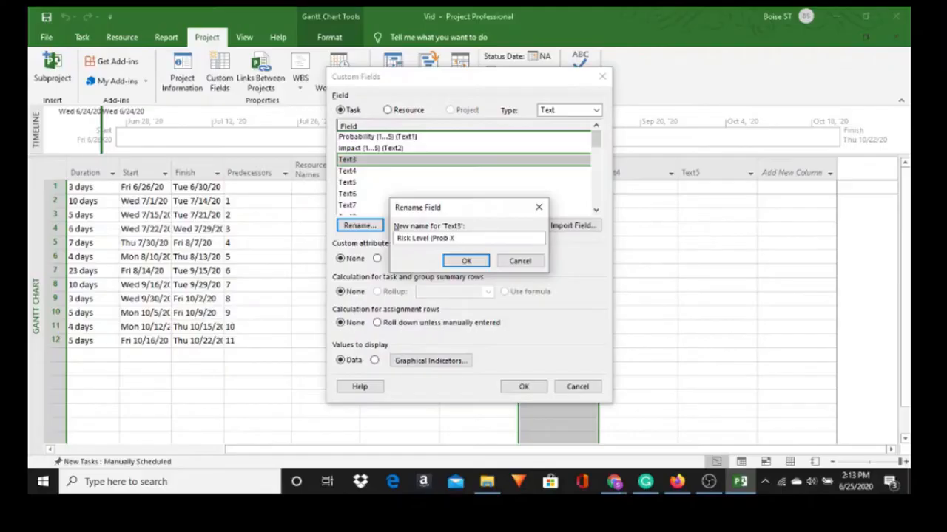
type("Impact (1...5")
left_click(458, 264)
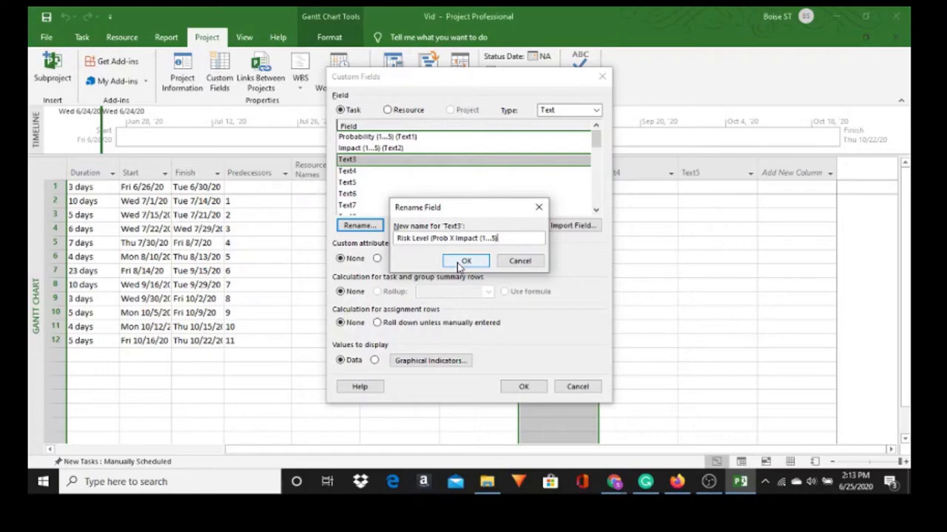
left_click(457, 264)
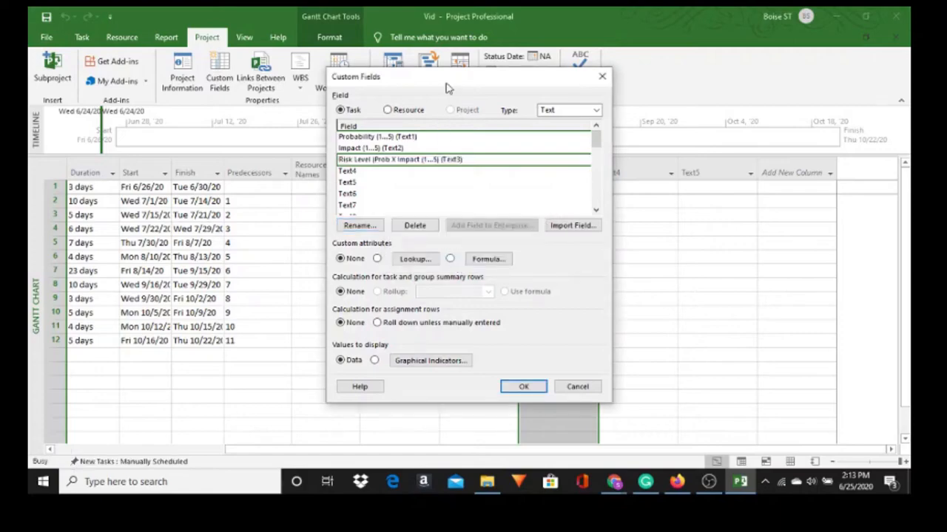
Start the formula for the "Risk Level (Prob X Impact (1...5)" field with the custom text field Probability (1...5).
left_click_drag(446, 88, 217, 56)
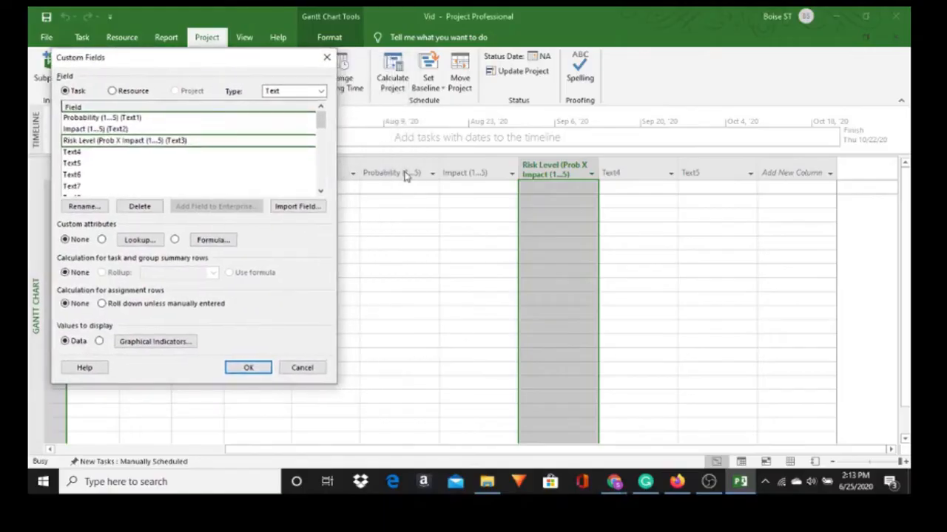
left_click(214, 241)
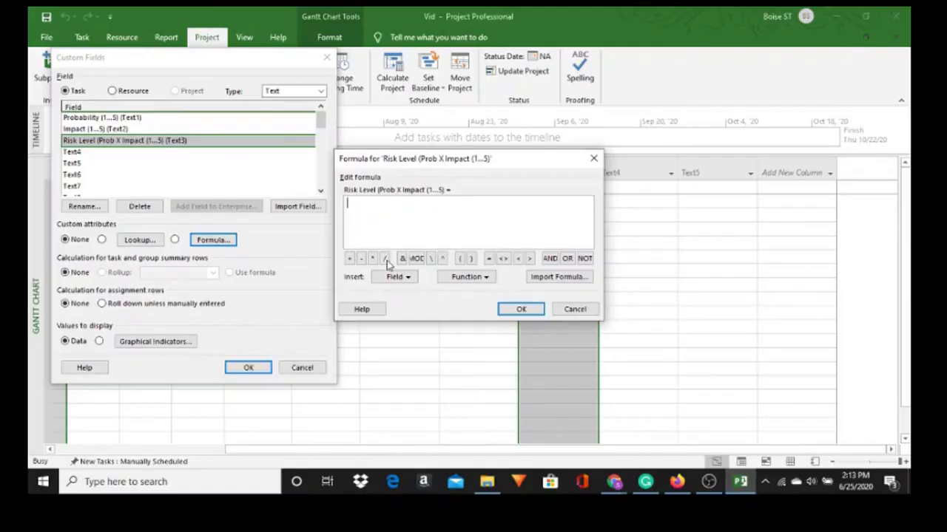
left_click(408, 277)
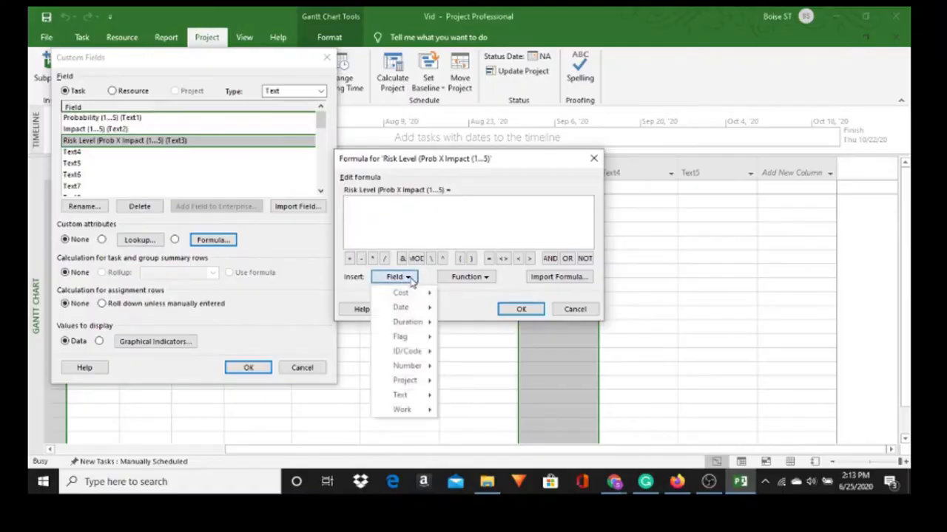
mouse_move(419, 397)
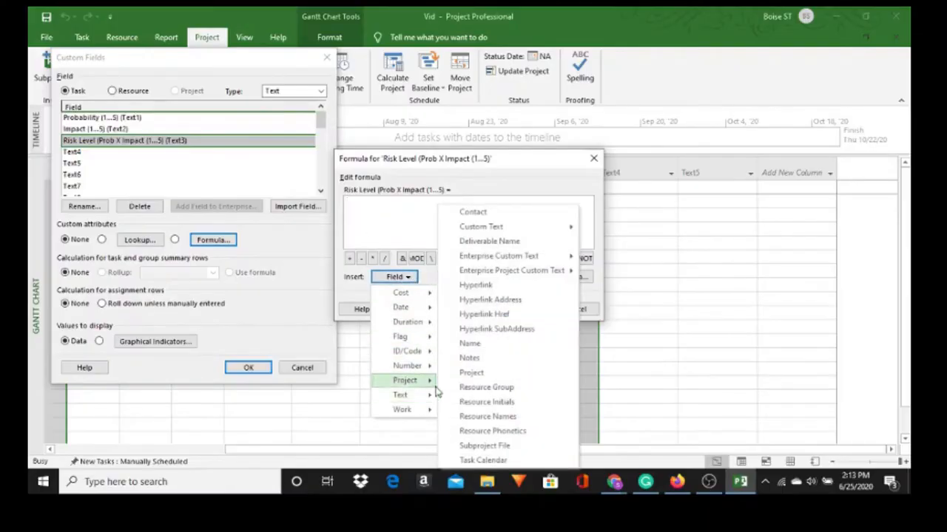
mouse_move(488, 233)
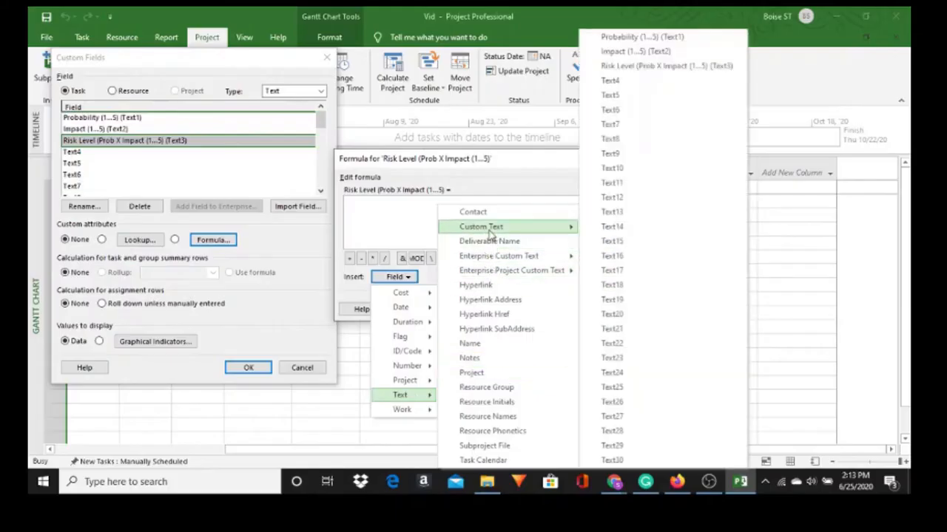
left_click(623, 43)
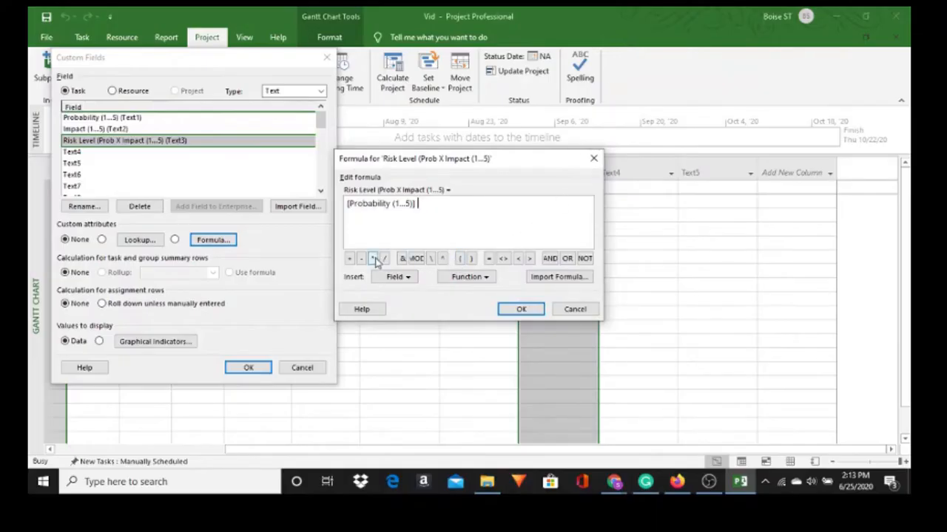
Multiply Probability by the Impact (1...5) field in the Risk Level formula, accept replacing existing data, and save the custom field.
left_click(409, 279)
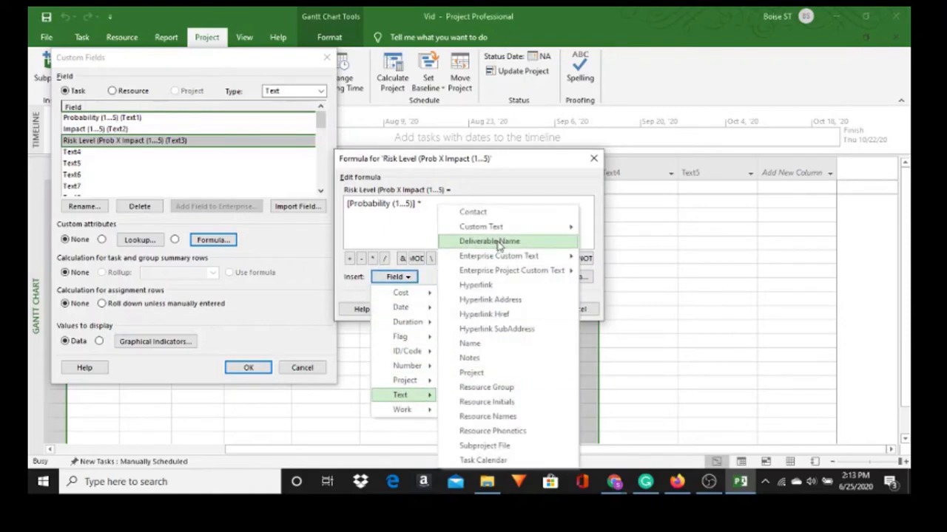
mouse_move(495, 226)
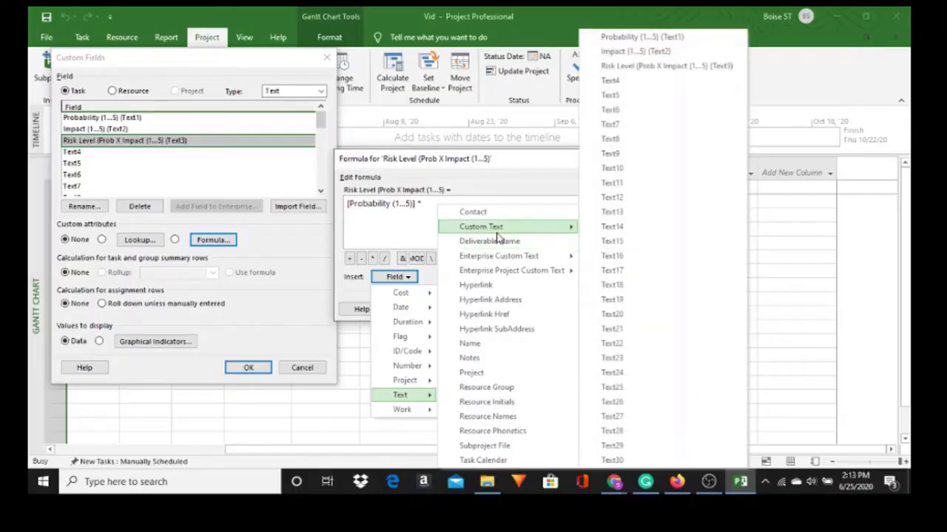
left_click(633, 53)
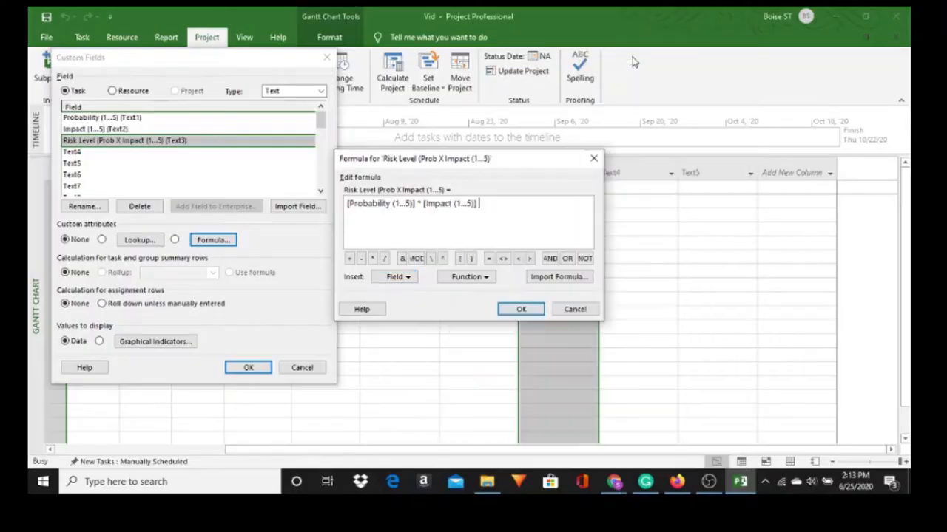
left_click(521, 311)
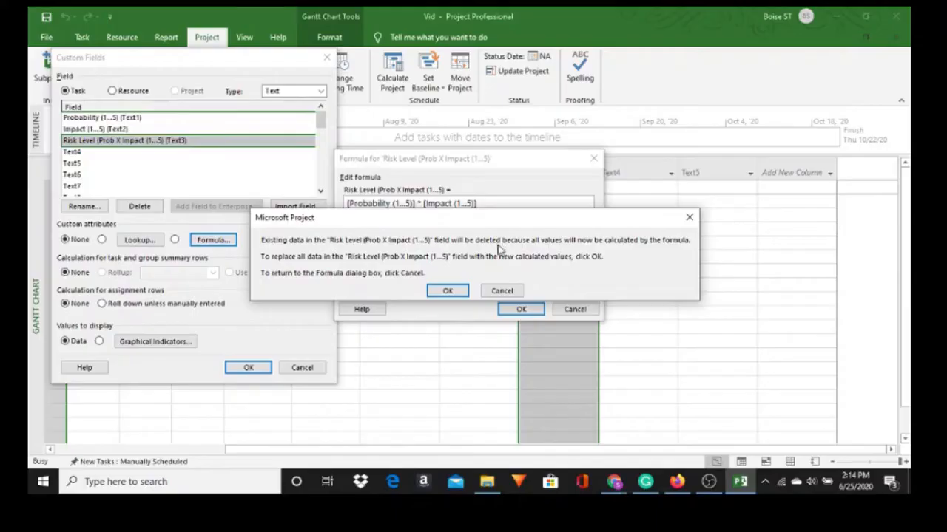
left_click(447, 292)
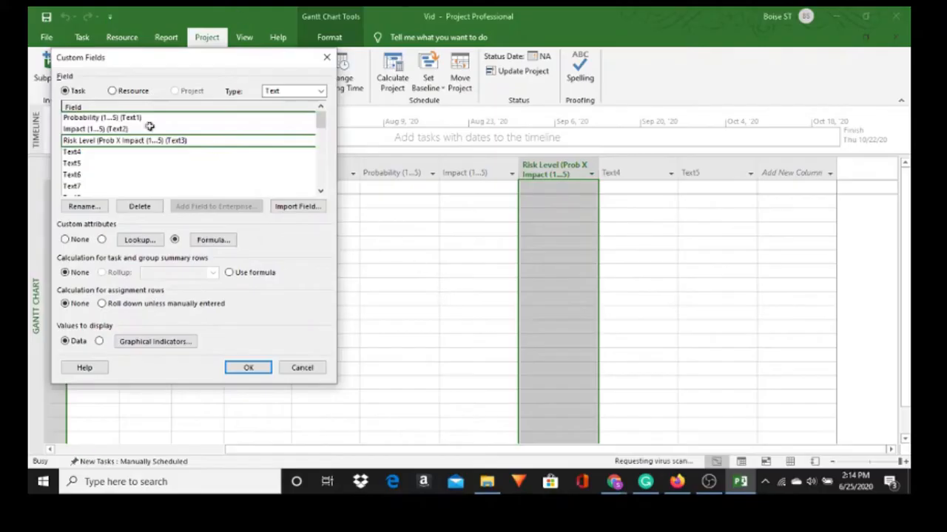
left_click(246, 369)
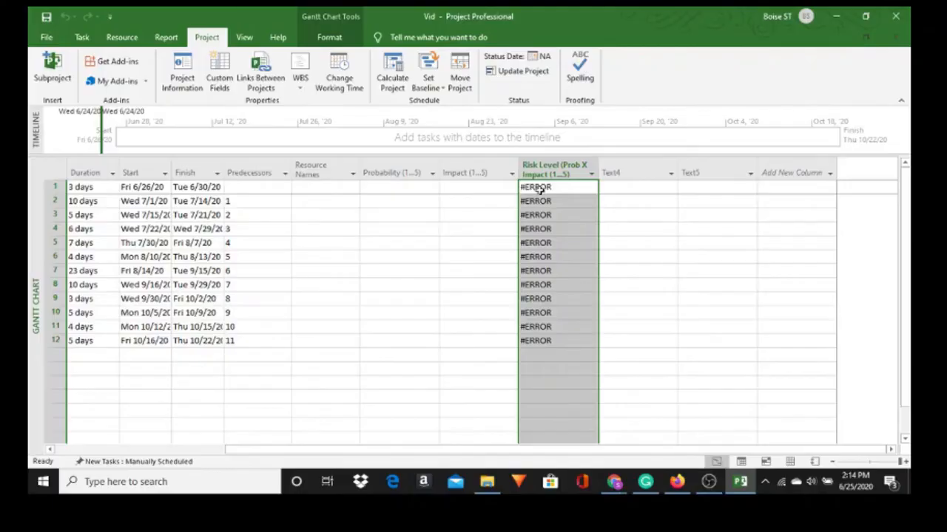
Rename the Text4 custom task field to "Risk Severity".
left_click(647, 168)
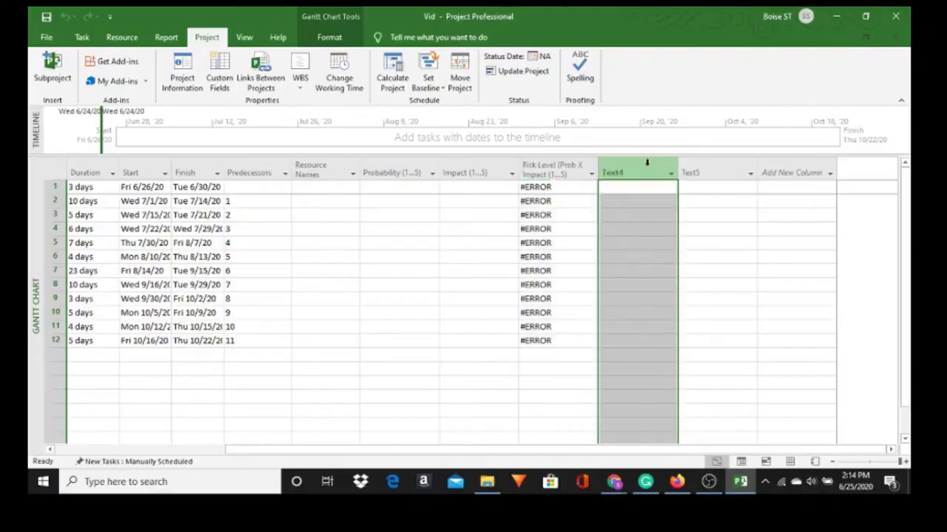
left_click(228, 72)
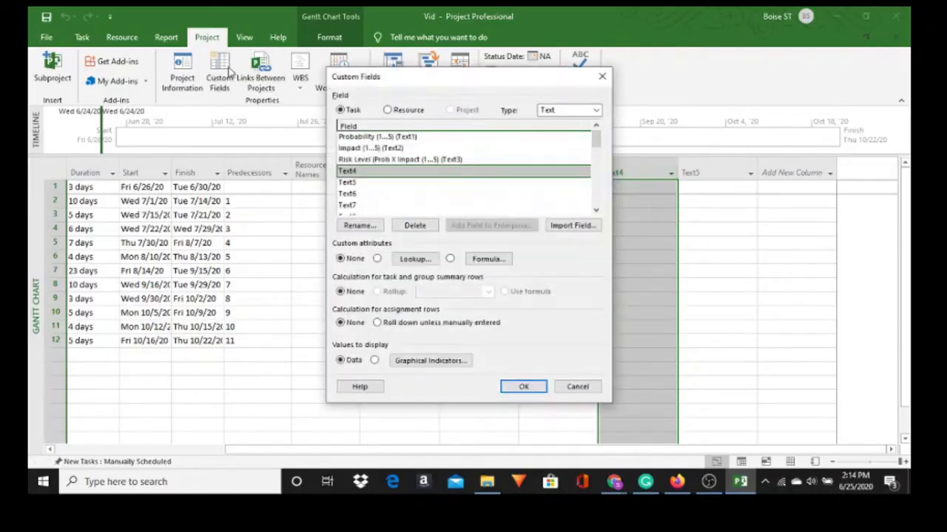
left_click(360, 225)
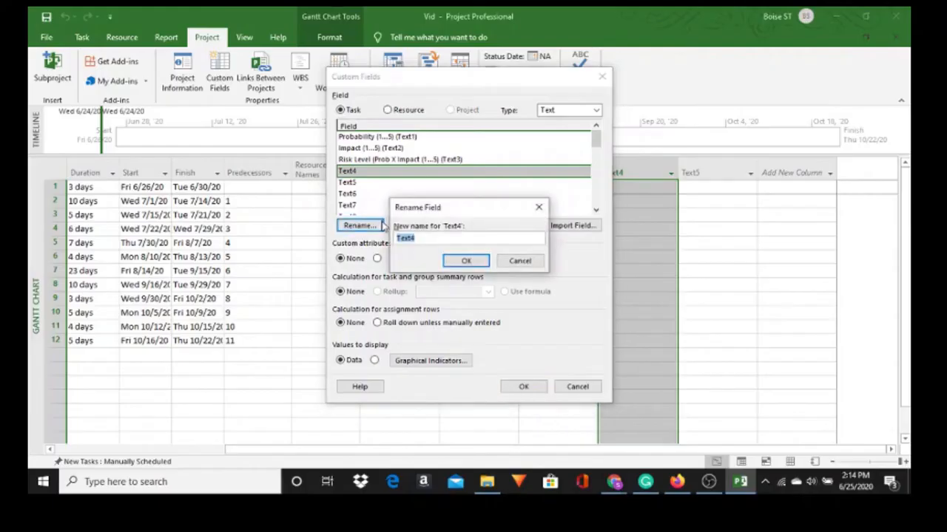
type("Risk Severity")
left_click(465, 262)
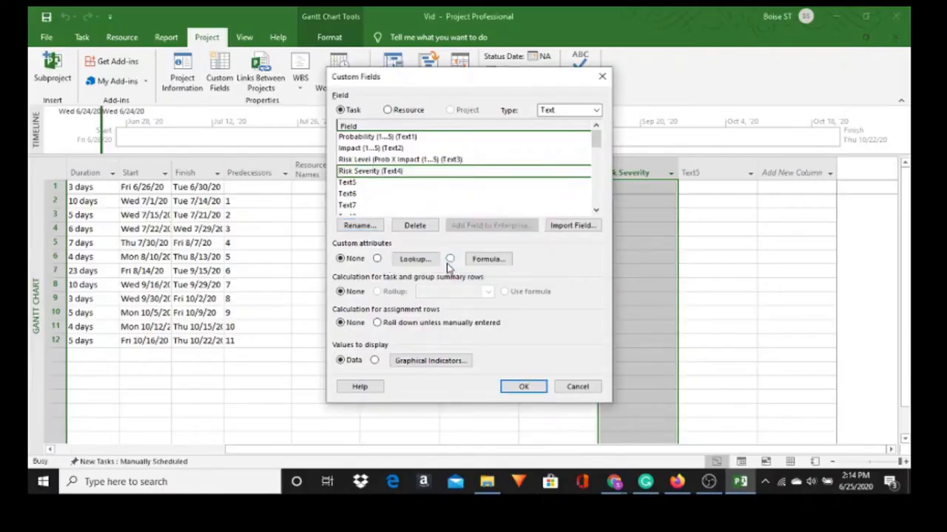
Start the Risk Severity formula with an iif that returns "High" when the Risk Level field is greater than 14.
left_click_drag(467, 80, 250, 43)
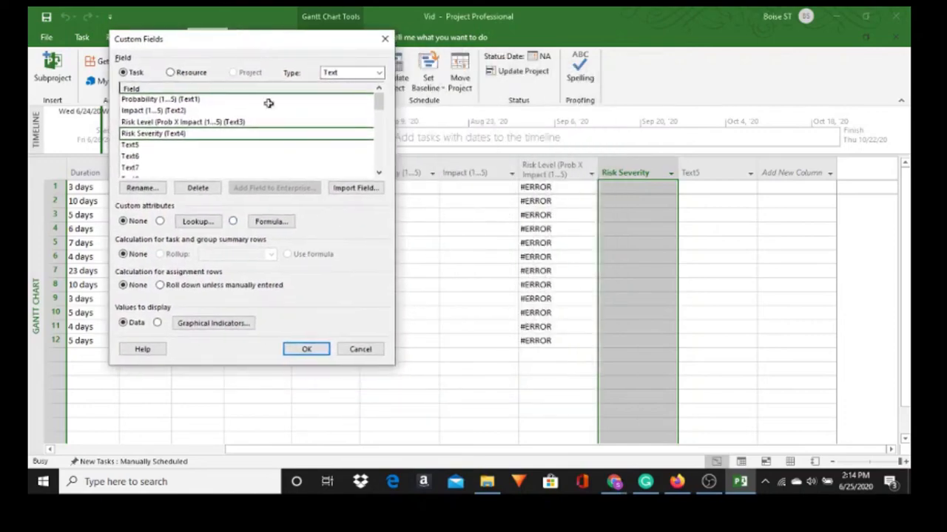
left_click(270, 223)
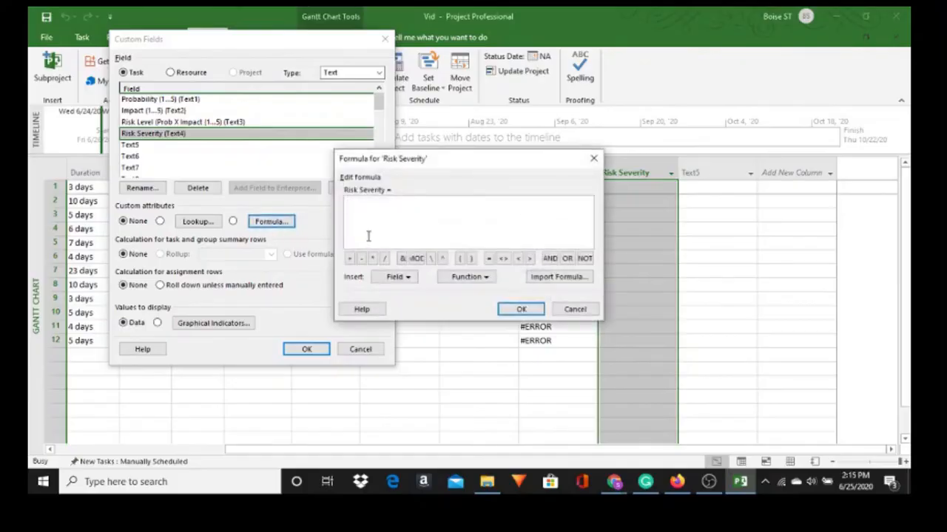
type("iif(")
left_click(397, 278)
mouse_move(431, 398)
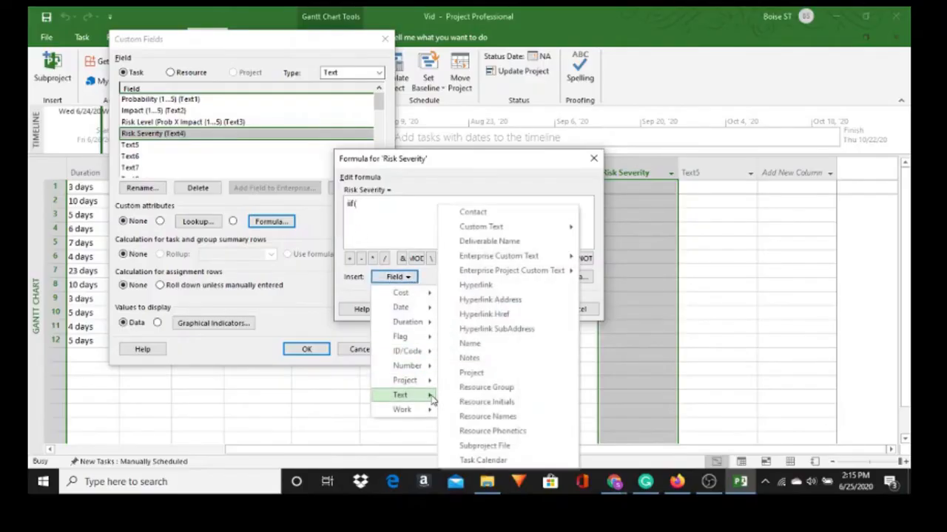
mouse_move(510, 233)
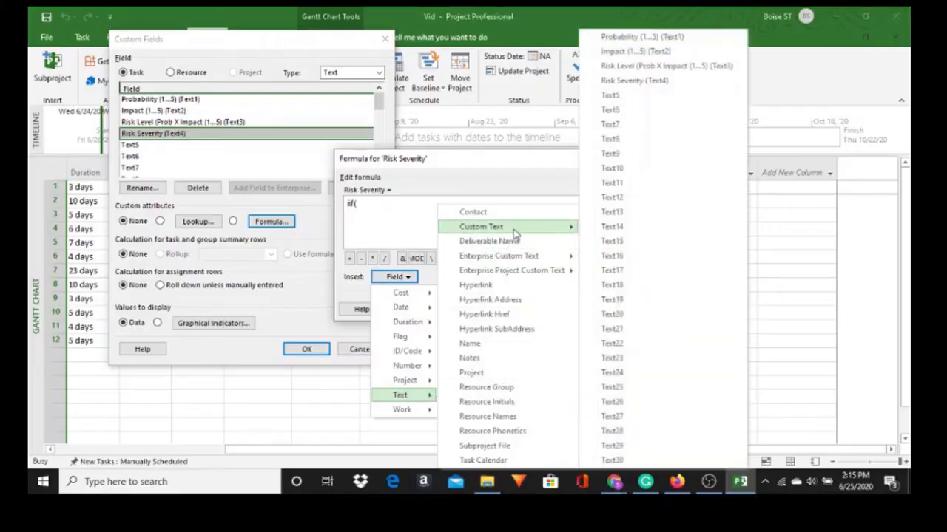
left_click(654, 67)
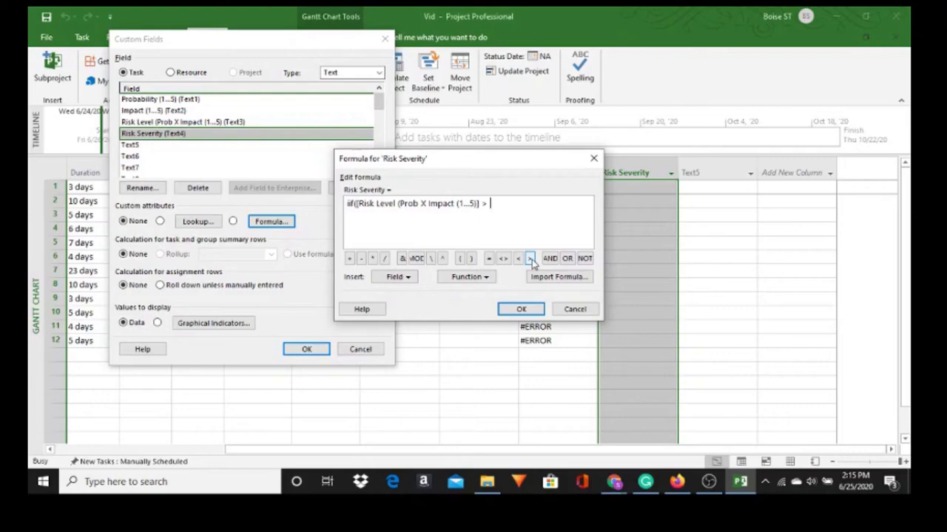
type("14, \"High")
type("\", ii")
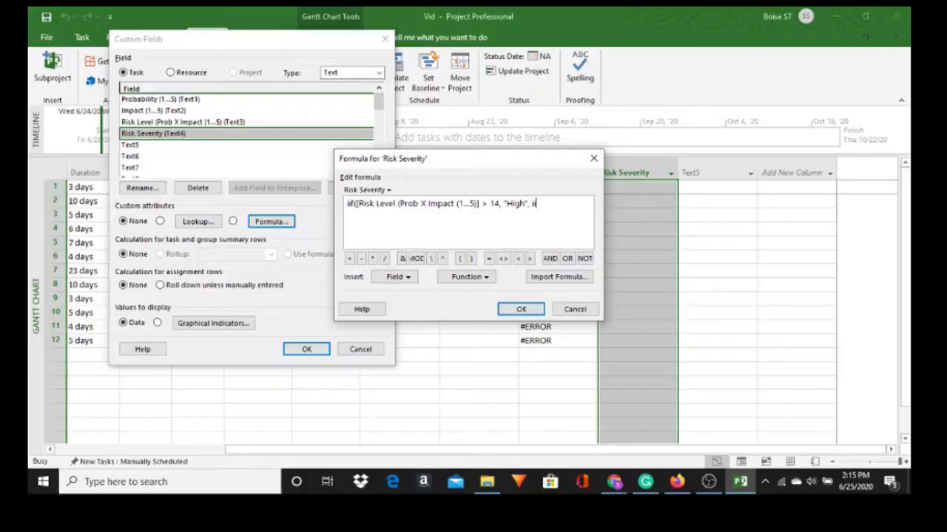
Nest a second iif in the Risk Severity formula, testing Risk Level > 5 and continuing with AND.
type("f(")
left_click(409, 277)
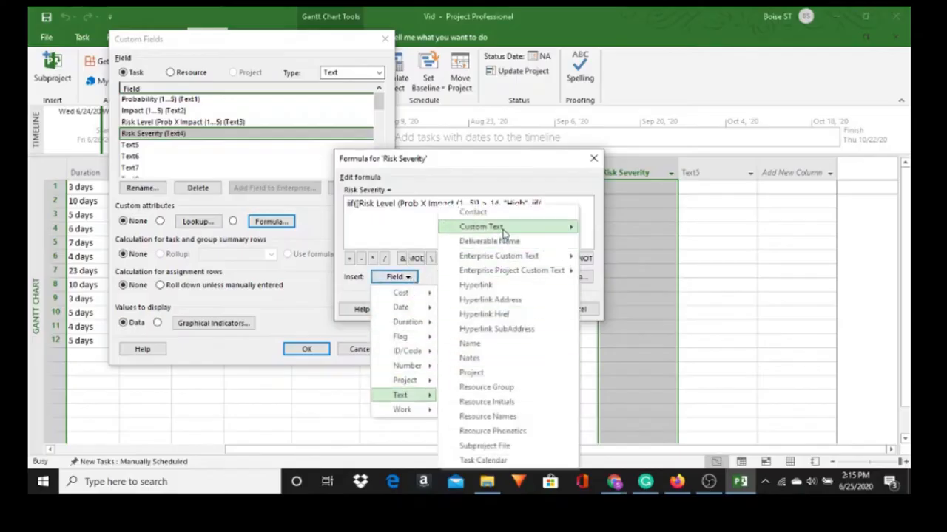
mouse_move(502, 231)
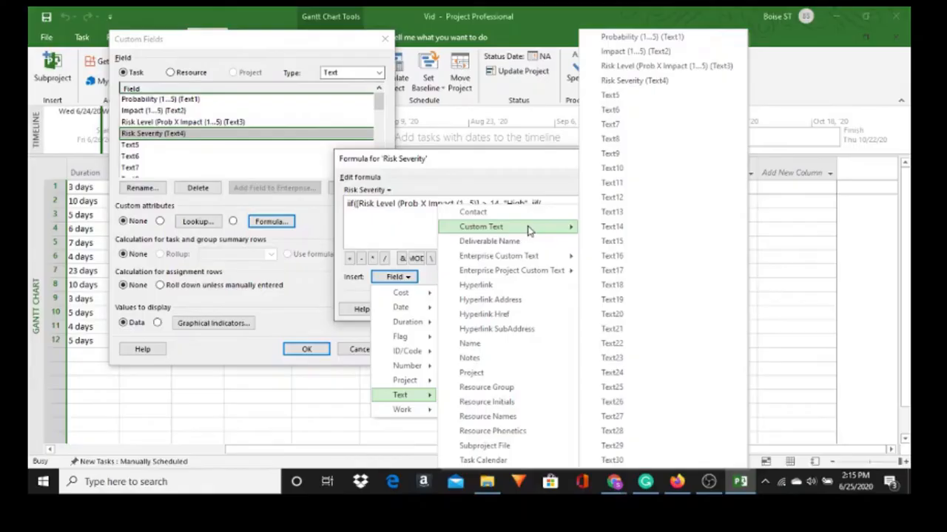
left_click(621, 66)
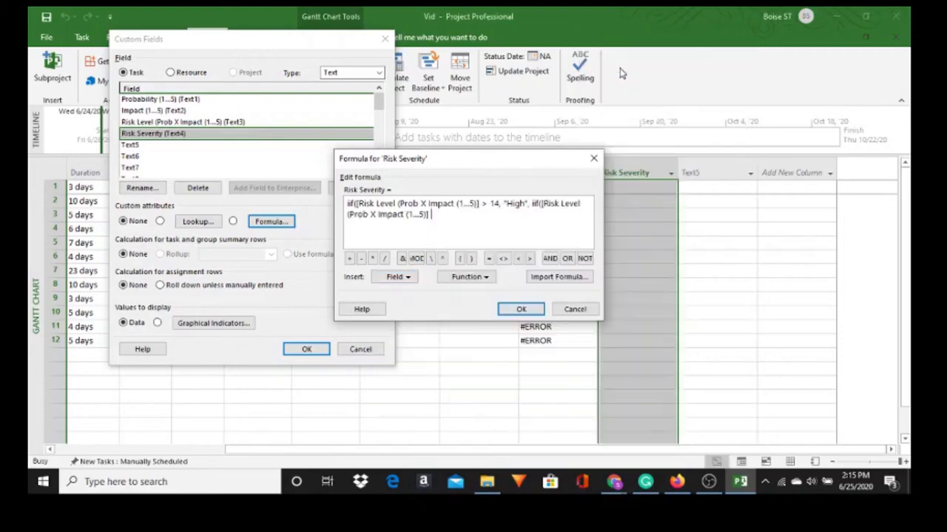
left_click(529, 259)
type("5")
left_click(550, 260)
Add Risk Level < 14 as the second condition of the nested iif.
left_click(407, 278)
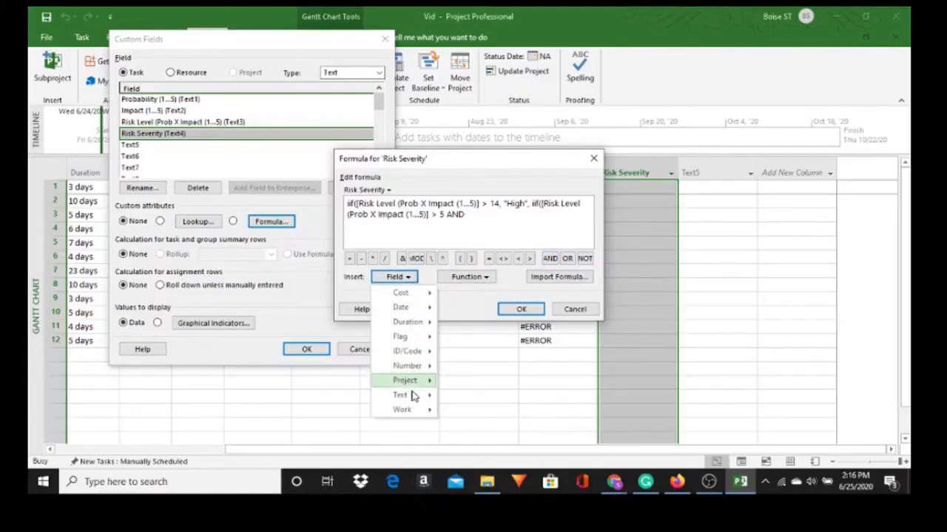
mouse_move(413, 396)
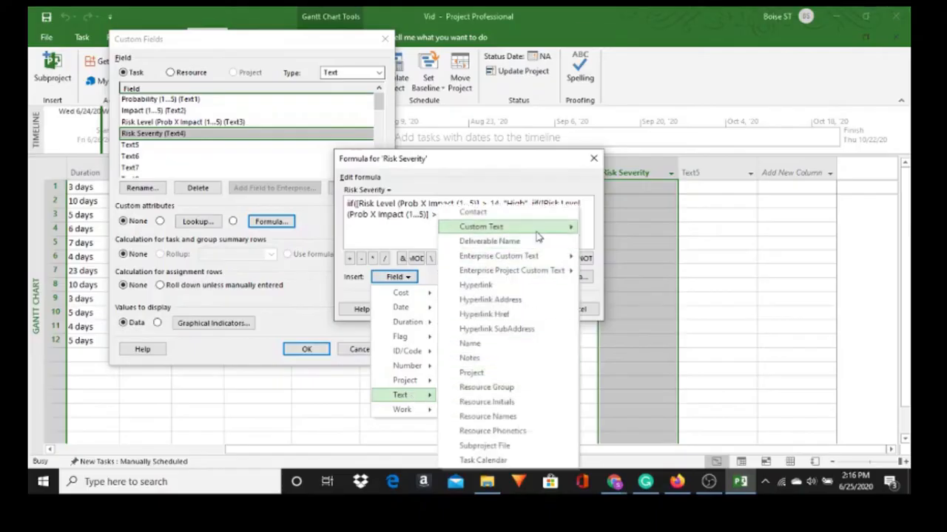
mouse_move(538, 235)
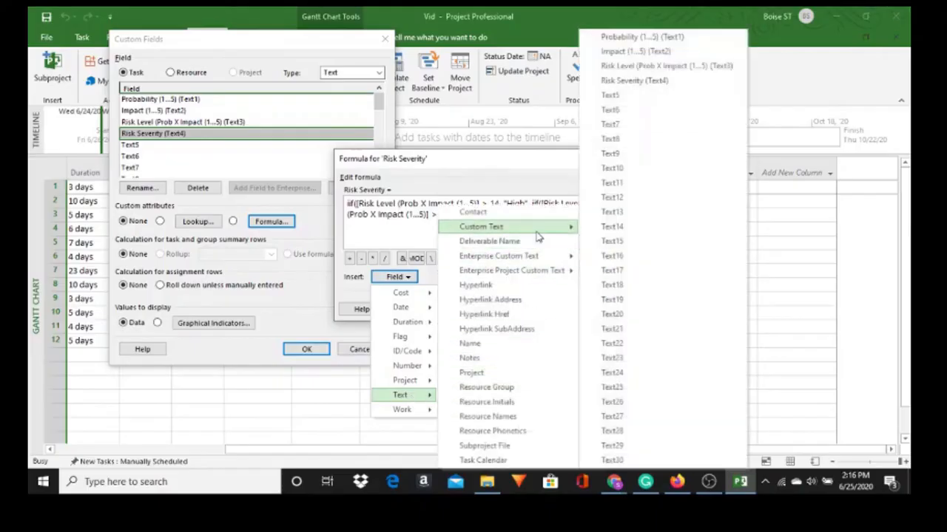
left_click(660, 67)
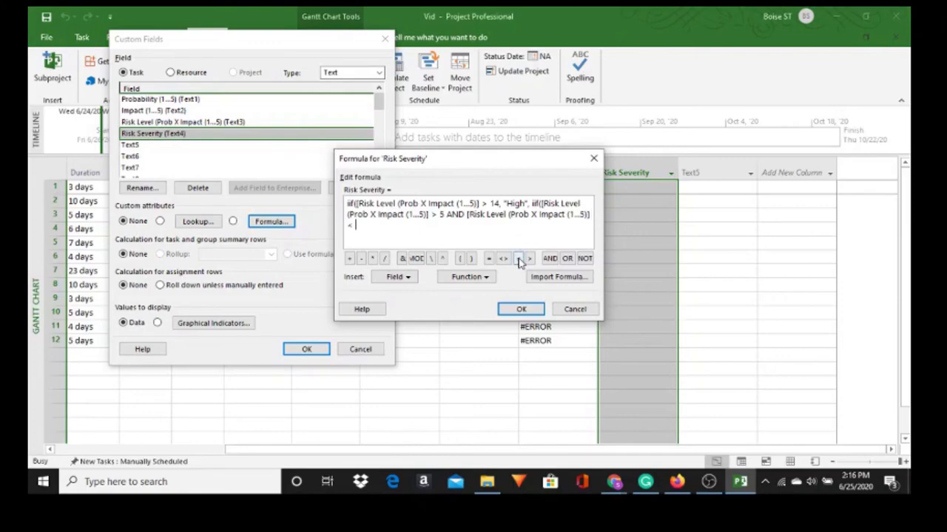
type("14")
Make the nested iif return "Medium" when its conditions are met and "Low" otherwise, with both words capitalized.
type(", \"medium")
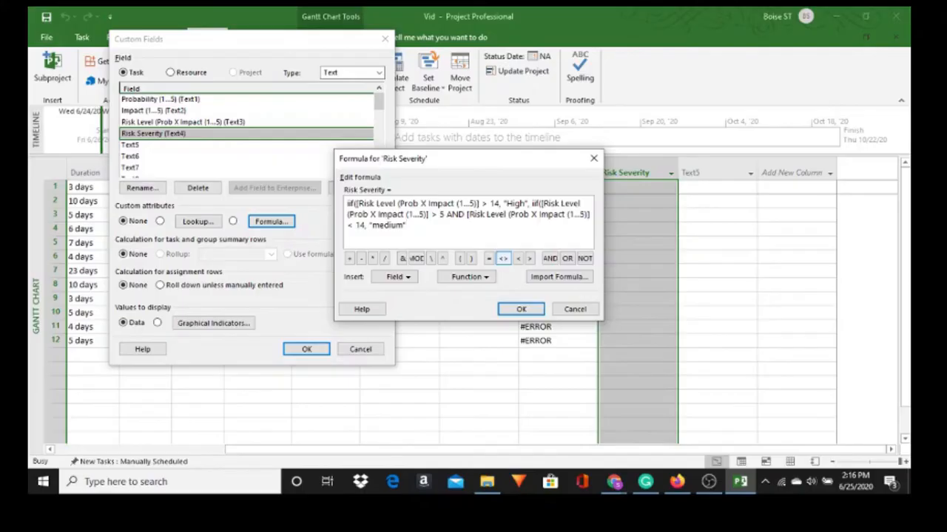
key("BackSpace")
key("BackSpace")
key("BackSpace")
key("BackSpace")
key("BackSpace")
key("BackSpace")
type("Medium\", \"low")
key("BackSpace")
key("BackSpace")
key("BackSpace")
type("Low")
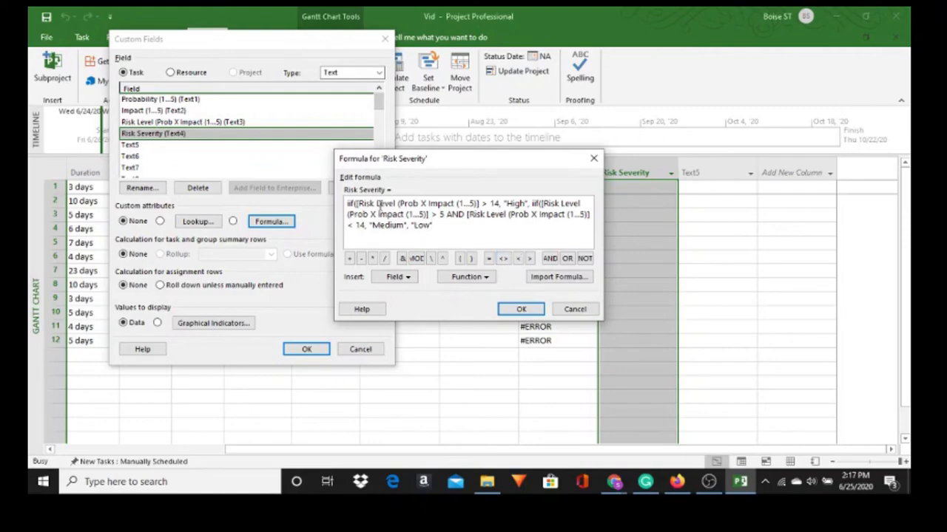
Close both iif functions in the Risk Severity formula and accept it, replacing the field's existing data with calculated values.
key("super+plus")
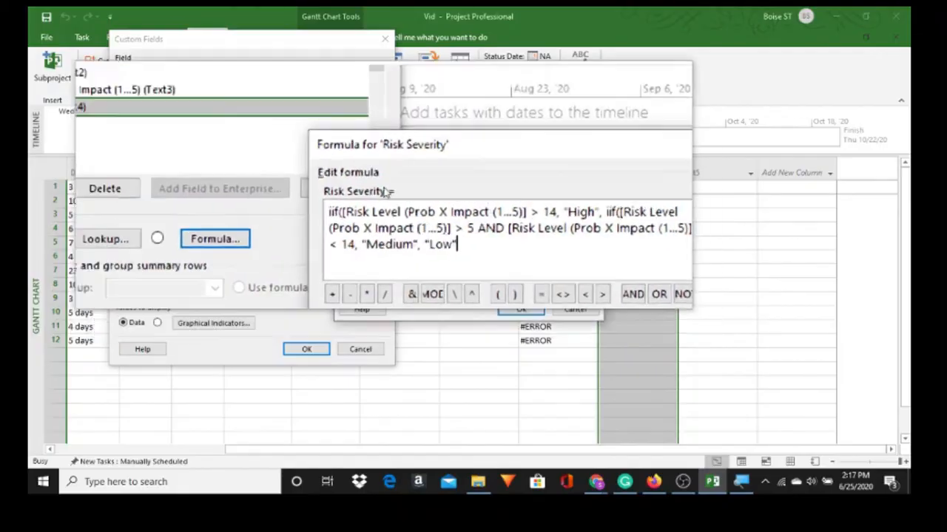
type("))")
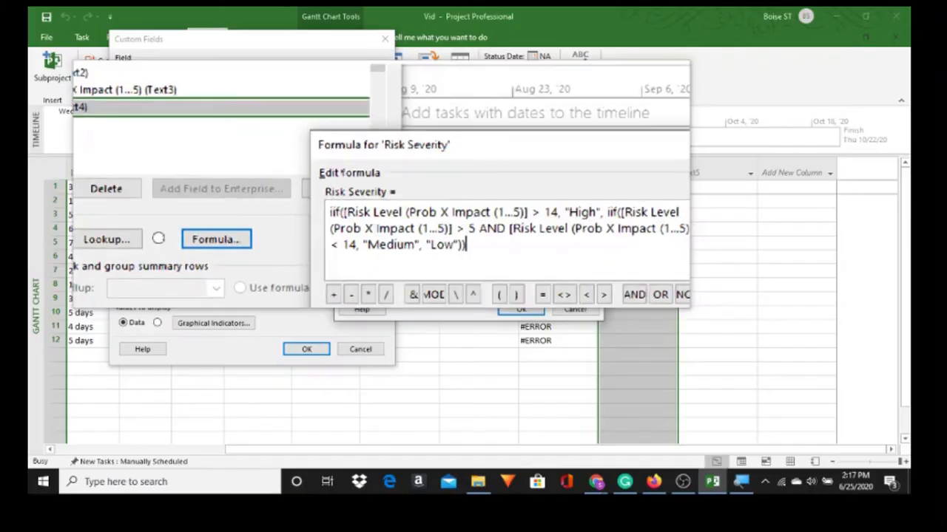
key("super+Escape")
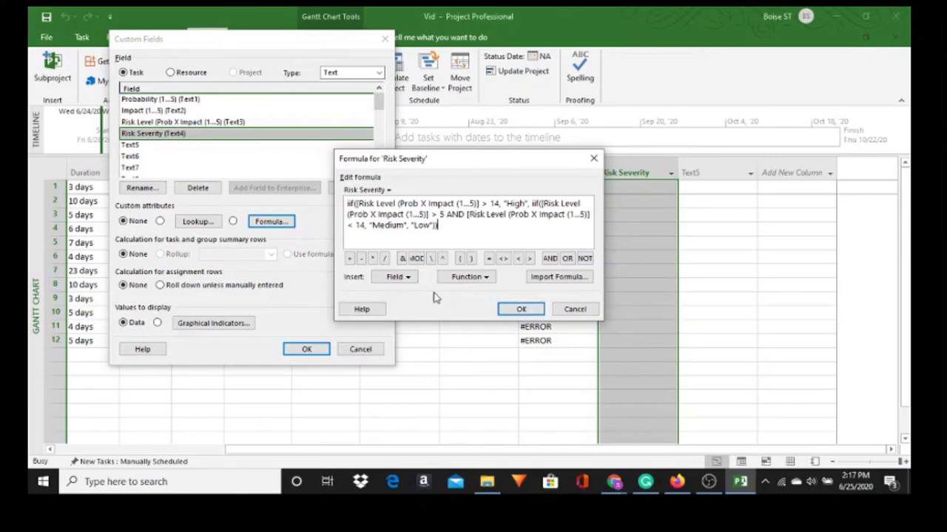
left_click(520, 310)
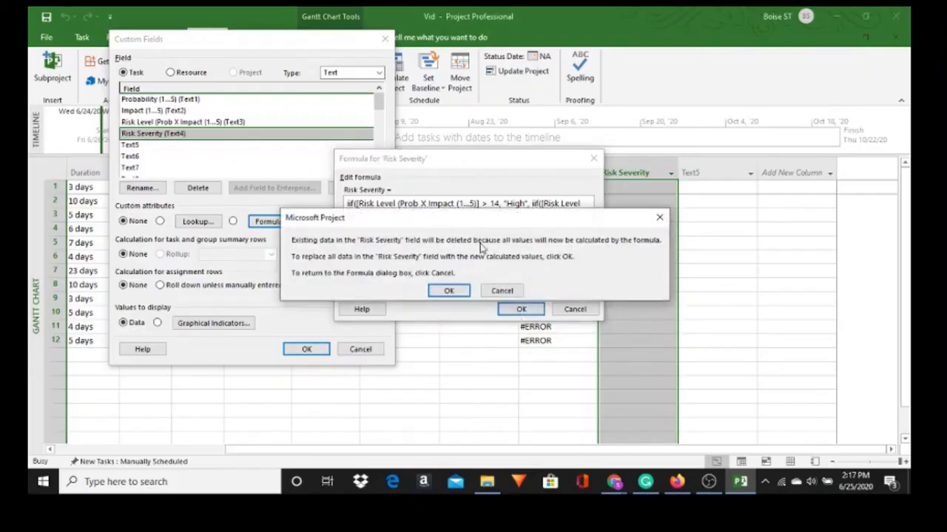
left_click(435, 293)
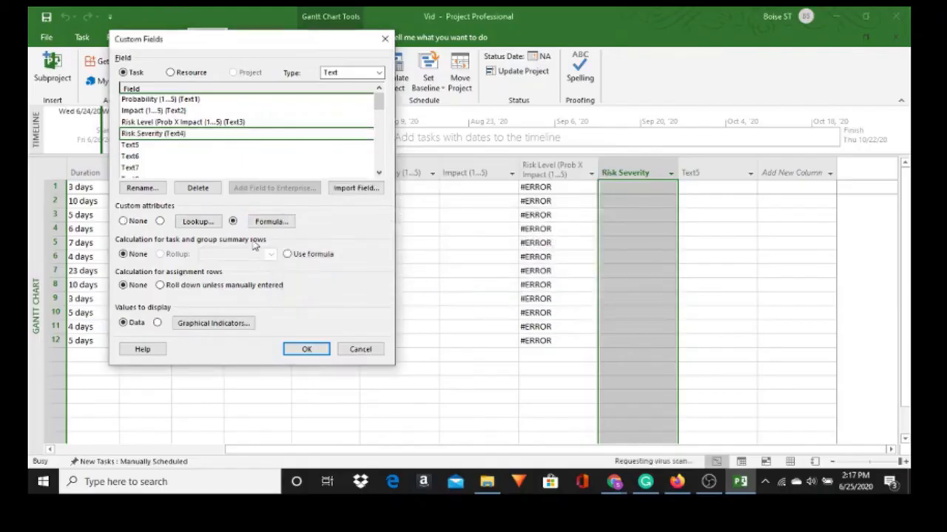
Try to add a comma after the > 5 condition, before And, in the Risk Severity formula.
left_click_drag(202, 42, 152, 33)
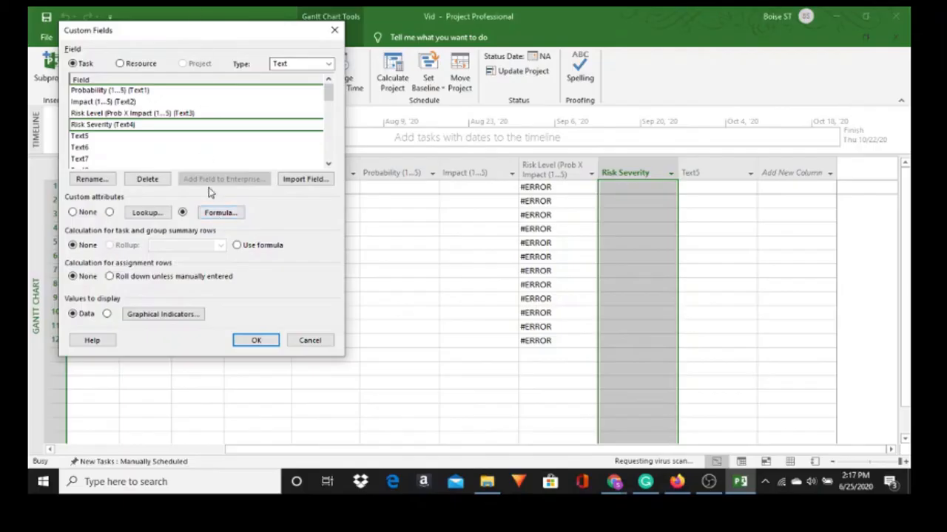
left_click(218, 213)
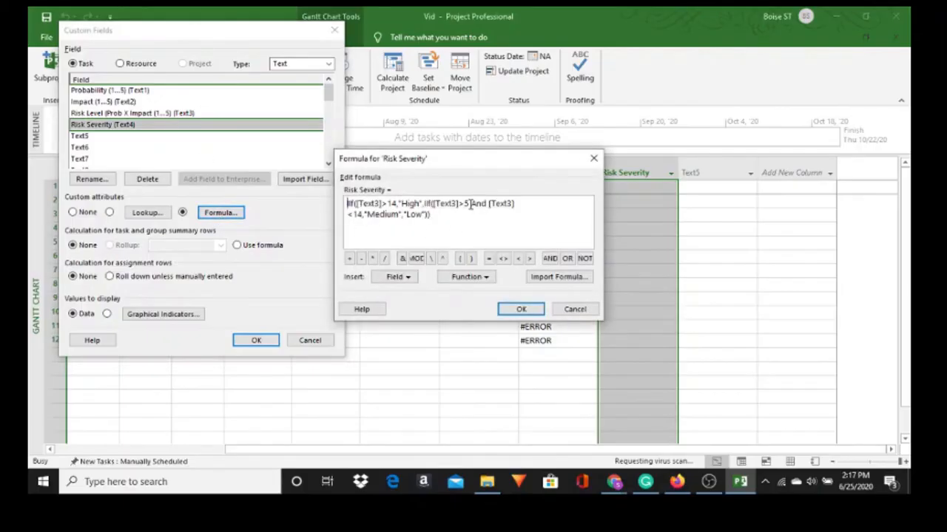
left_click(469, 210)
type(",")
left_click(470, 227)
left_click(521, 311)
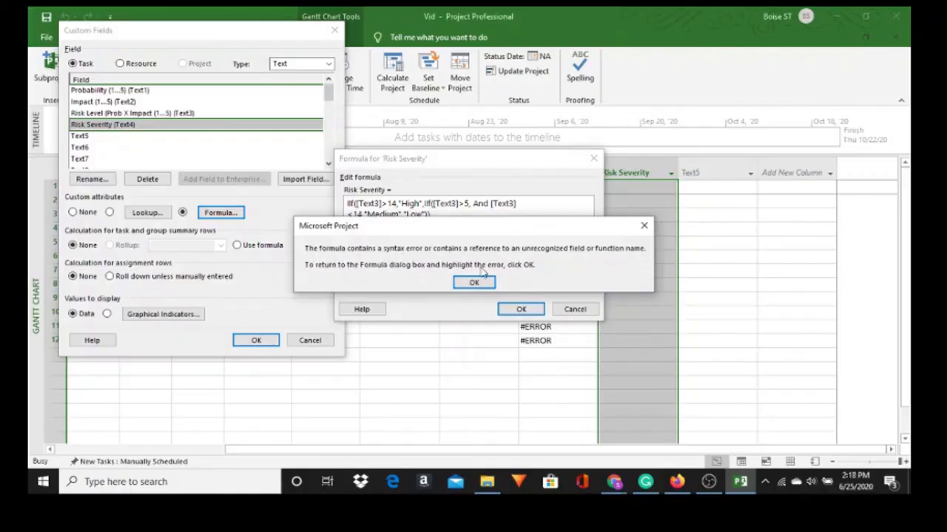
Remove the comma before And from the Risk Severity formula and accept the formula.
left_click(474, 283)
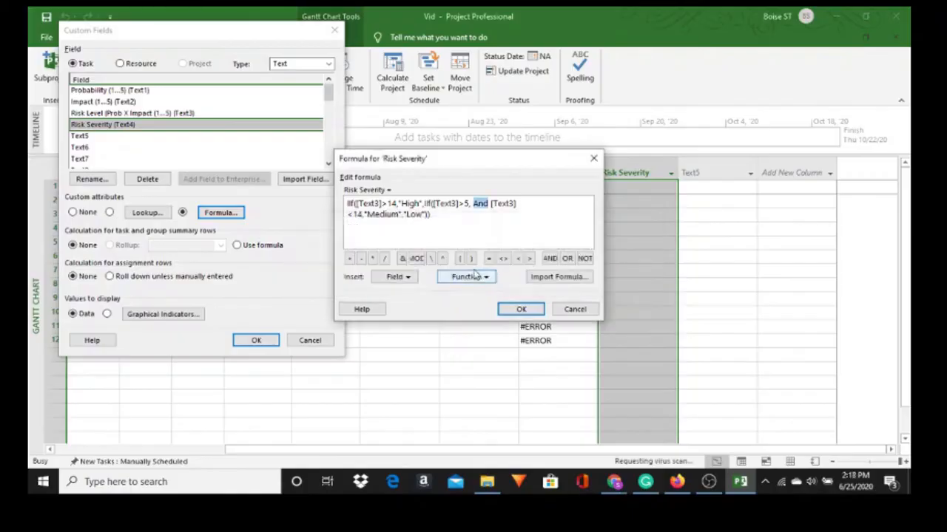
left_click(472, 206)
key("BackSpace")
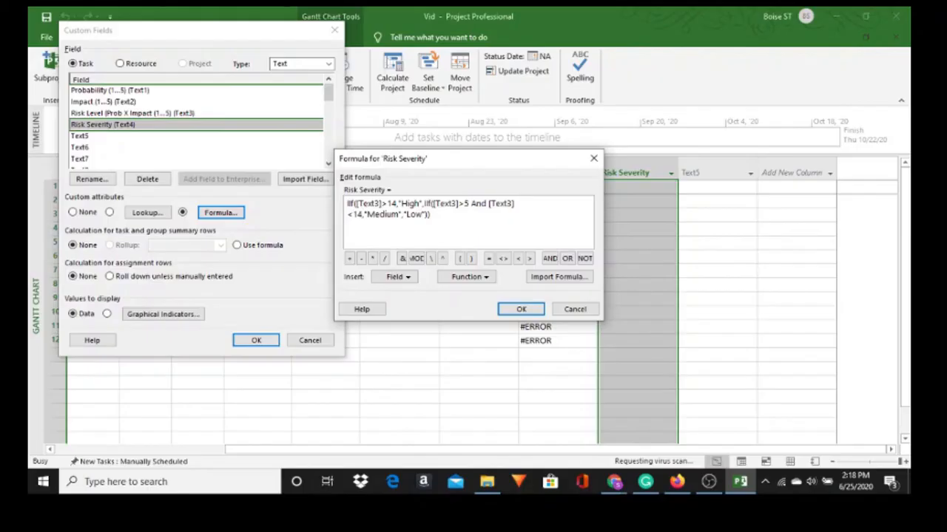
left_click(521, 309)
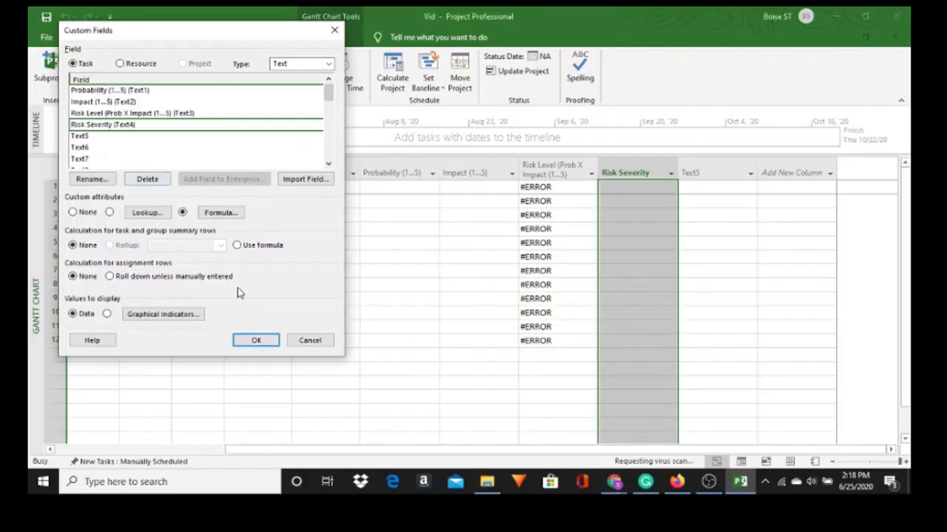
Set the first three graphical indicator tests for Risk Severity to "equals" for nonsummary rows.
left_click(164, 314)
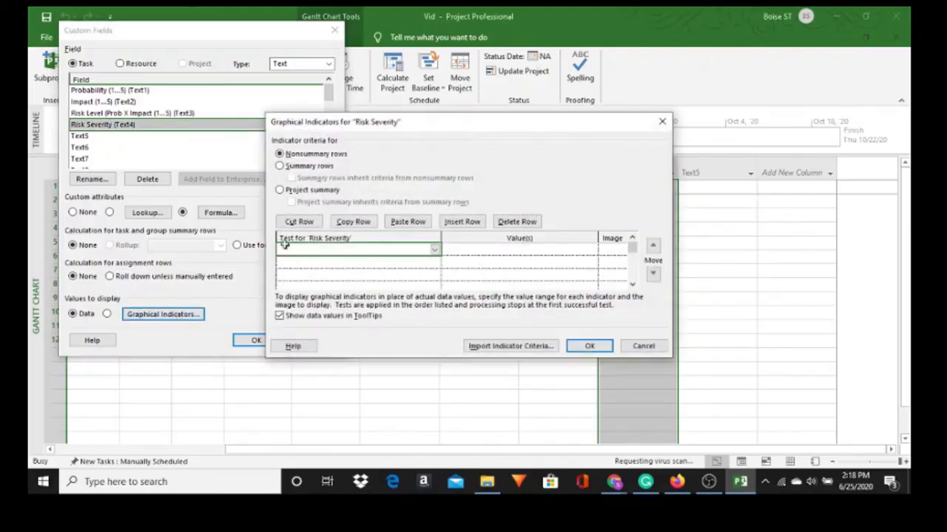
left_click_drag(438, 123, 452, 111)
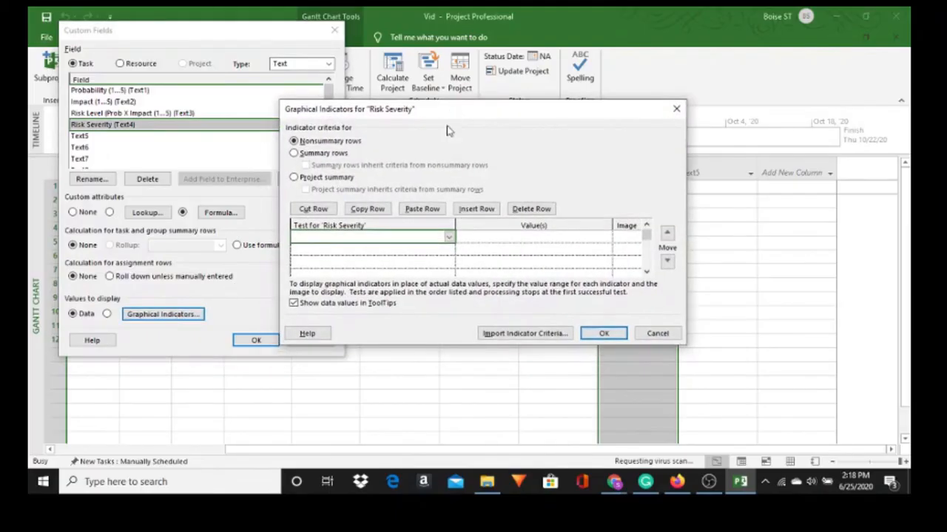
left_click(449, 238)
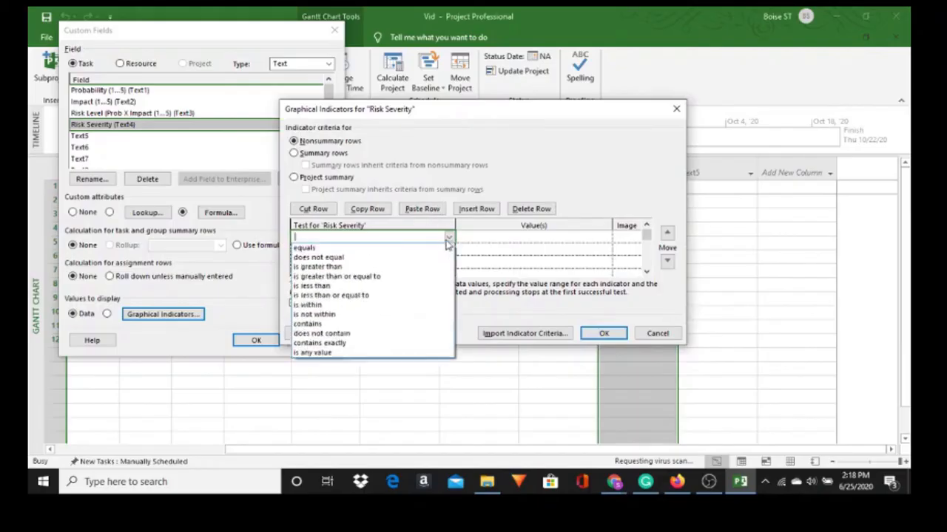
left_click(451, 247)
left_click(451, 248)
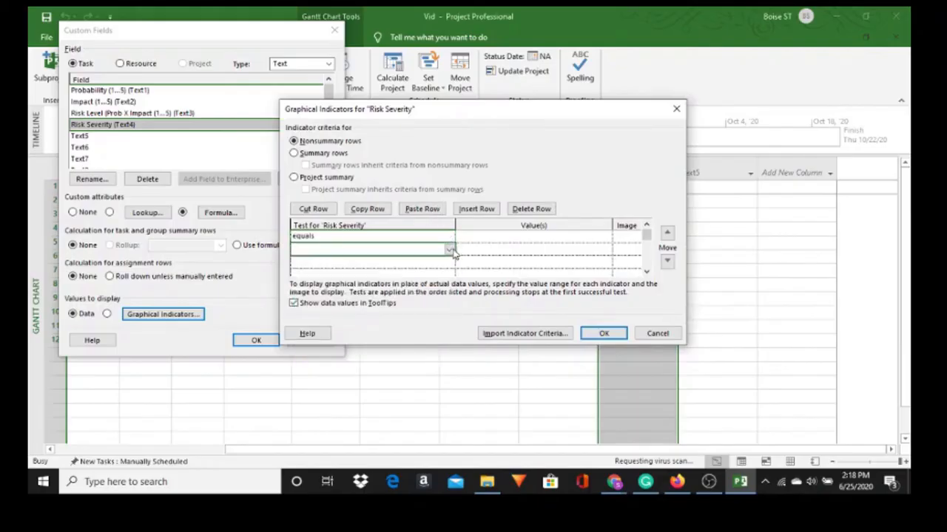
left_click(449, 250)
left_click(439, 264)
left_click(440, 260)
left_click(448, 261)
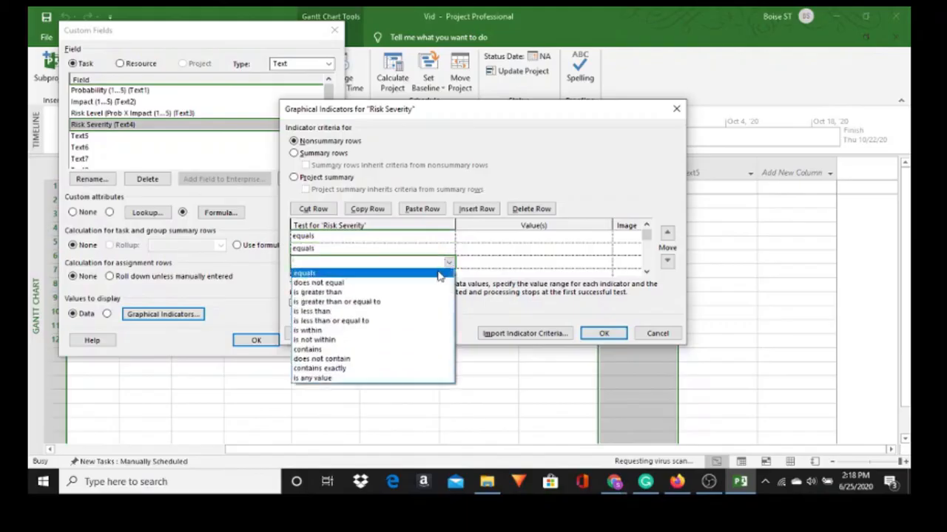
left_click(440, 274)
Enter High, Medium and Low as the comparison values of the three Risk Severity indicator tests.
left_click(466, 236)
type("H")
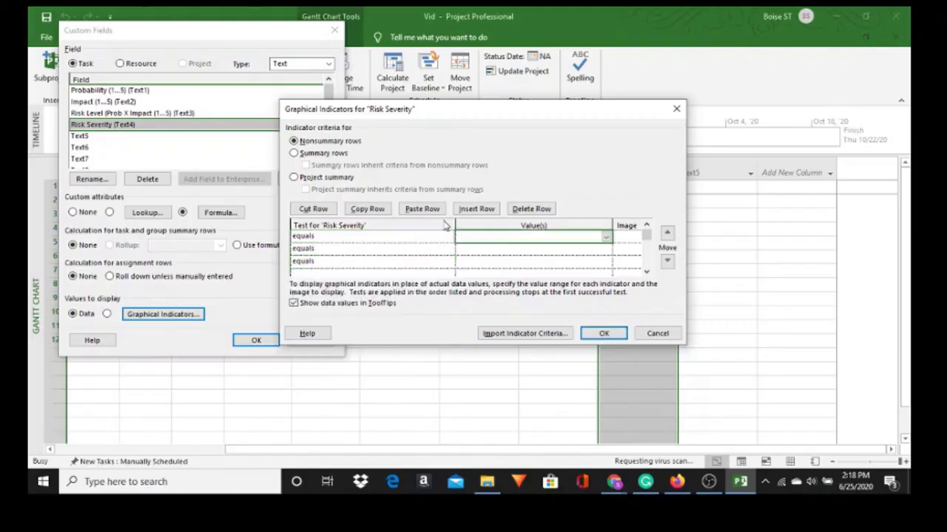
type("igh")
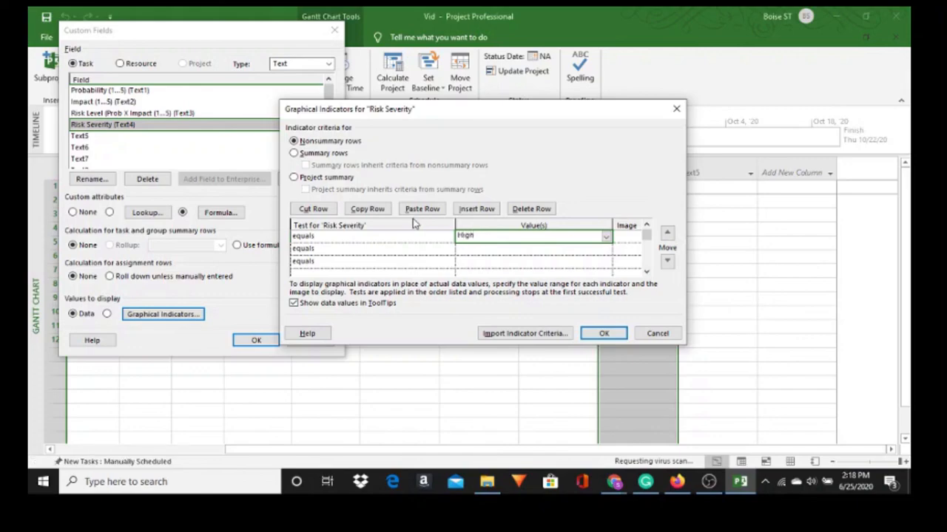
key("Return")
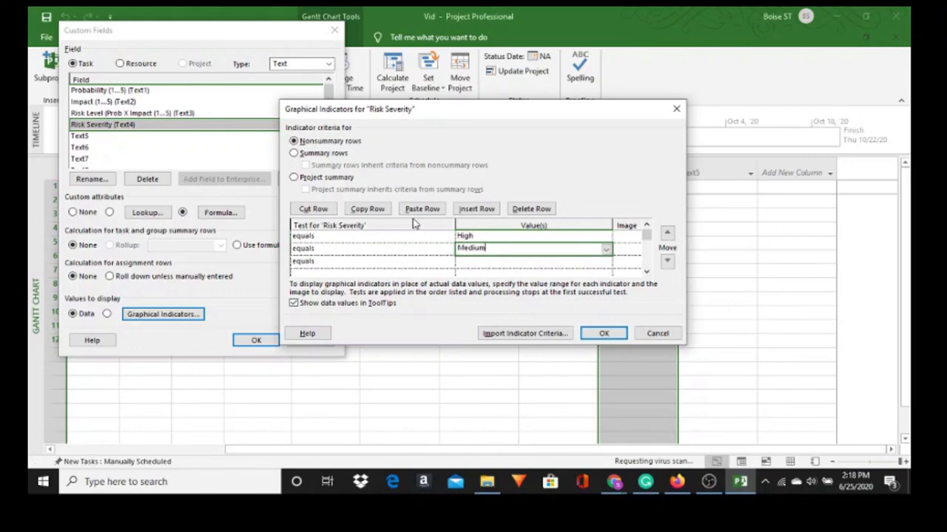
key("Return")
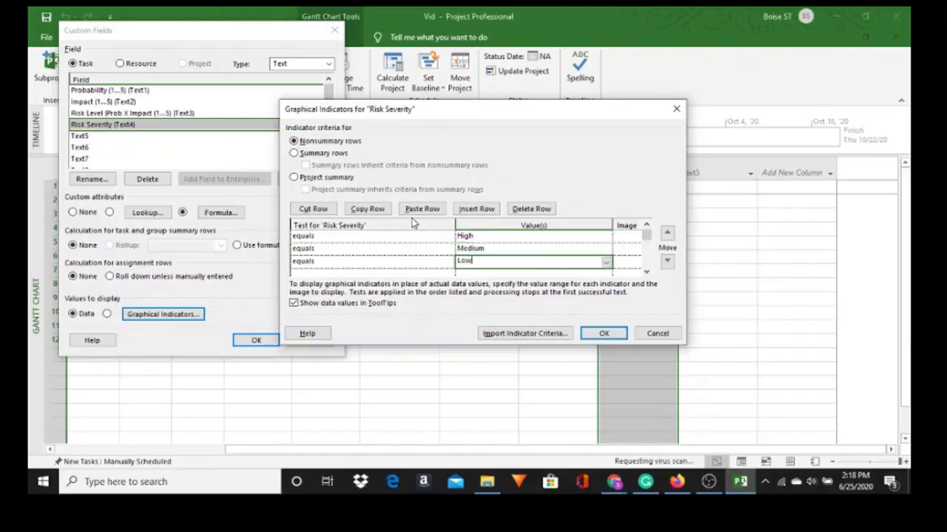
Assign the red face image to the High test of the Risk Severity indicators.
left_click(620, 237)
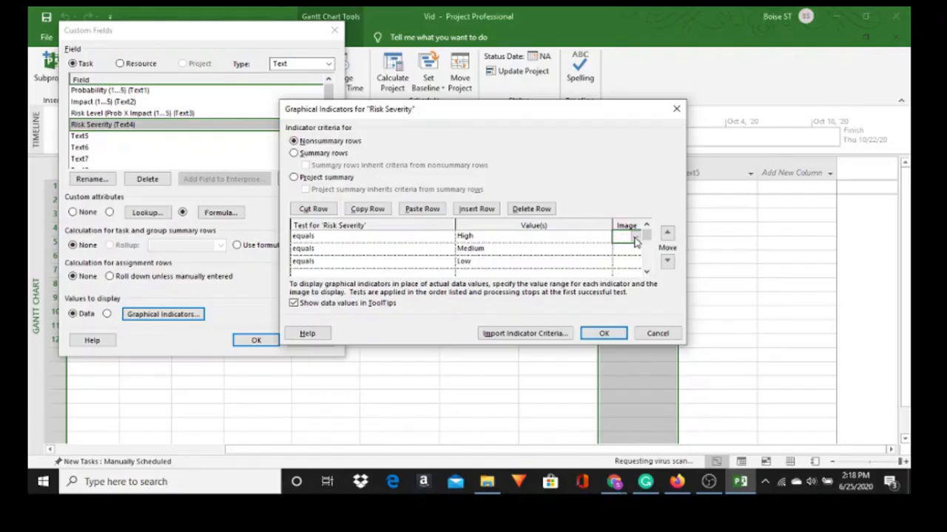
left_click(634, 236)
left_click_drag(636, 145, 625, 338)
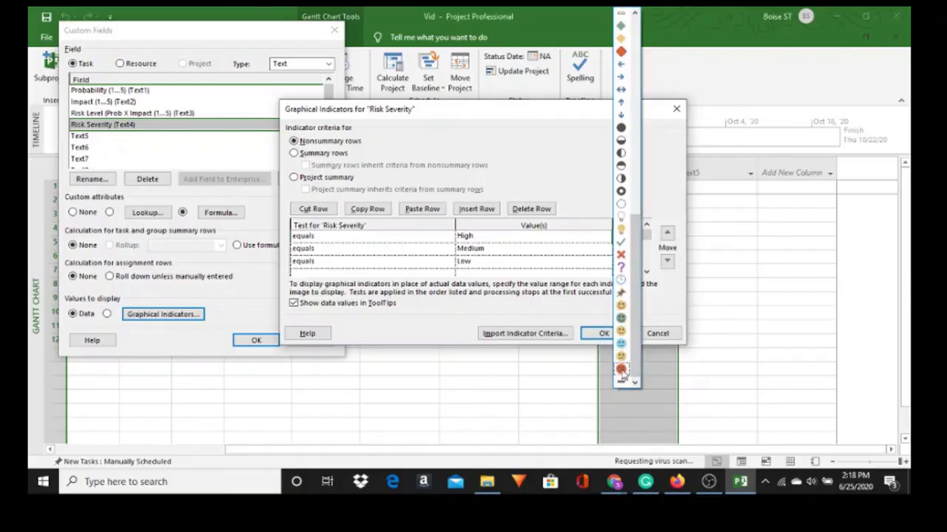
left_click(622, 370)
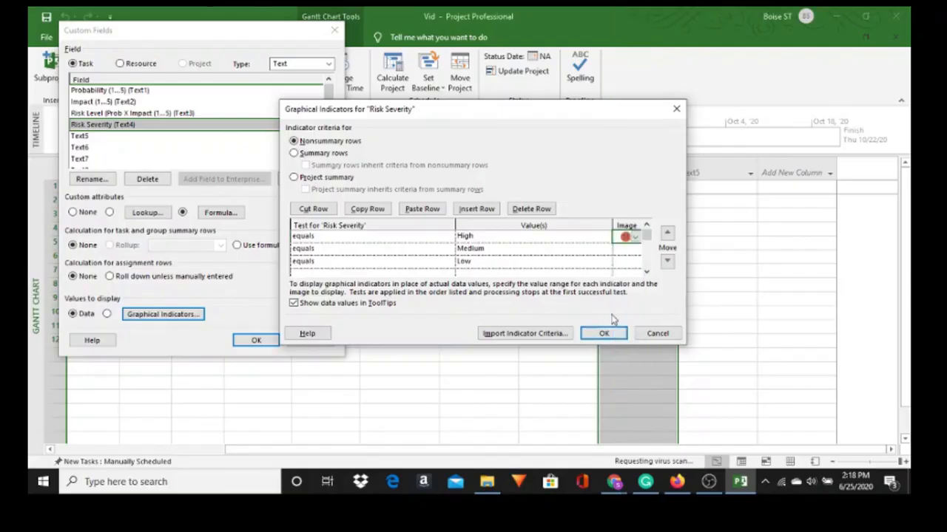
Assign the light blue face image to the Medium test of the Risk Severity indicators.
left_click(622, 250)
left_click(634, 253)
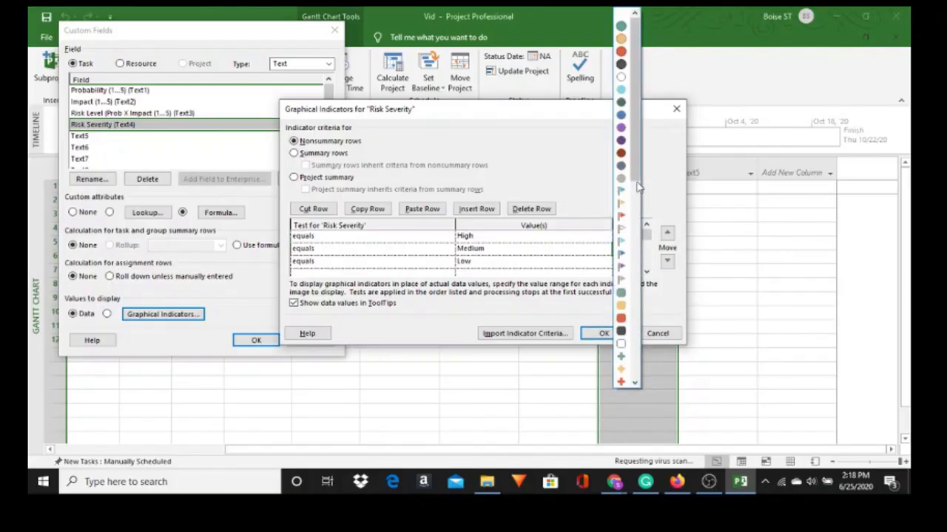
left_click_drag(636, 185, 639, 369)
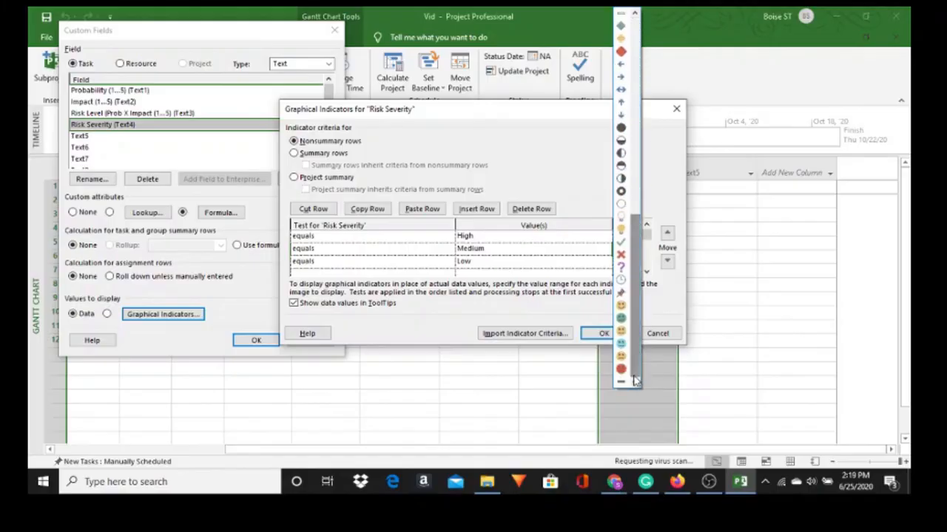
left_click(621, 344)
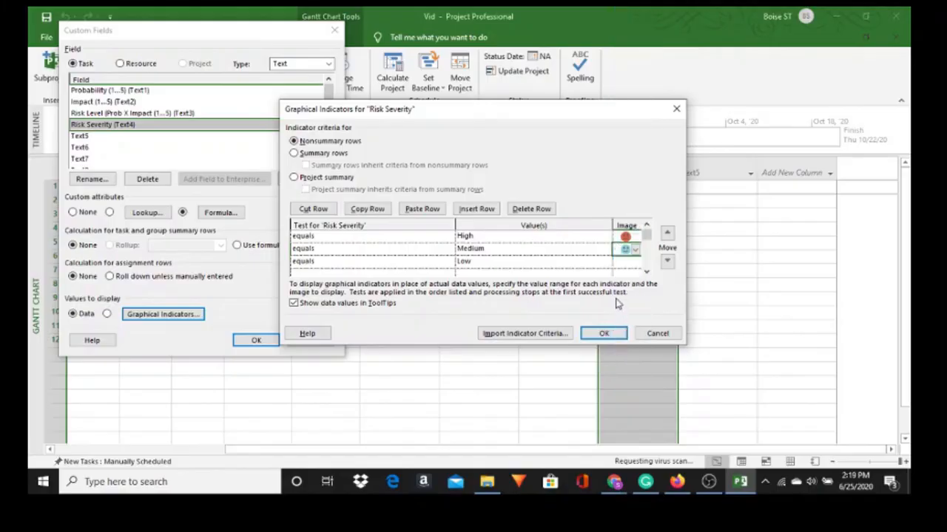
Assign the yellow smiley image to the Low test and apply the graphical indicators and custom field settings.
left_click(637, 263)
left_click_drag(635, 163, 642, 391)
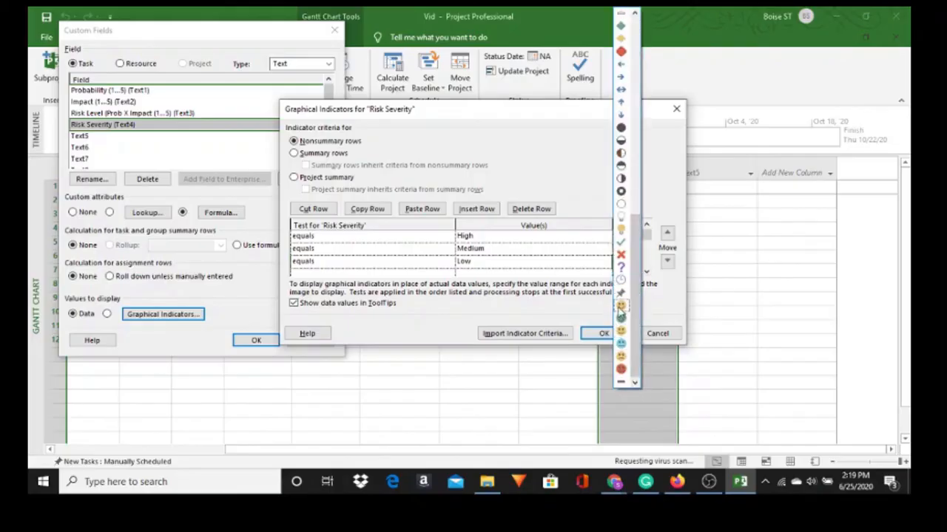
left_click(621, 308)
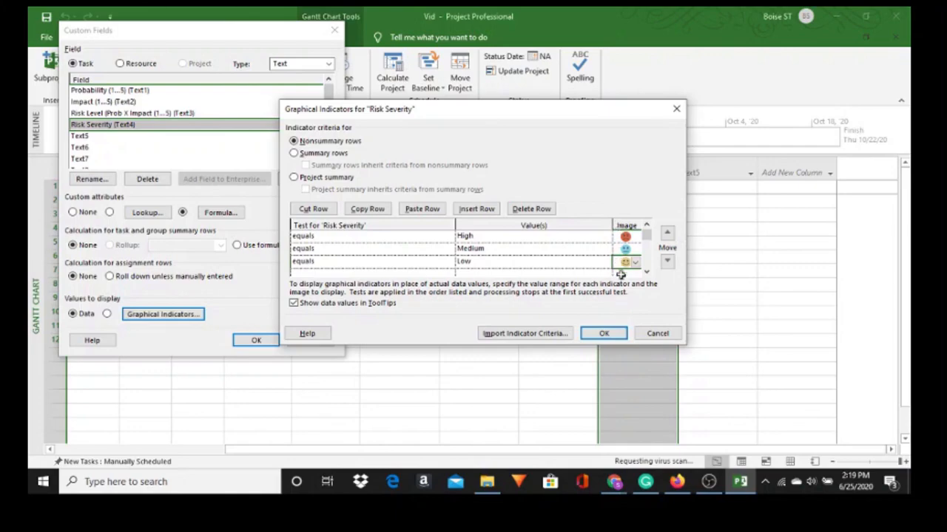
left_click(597, 335)
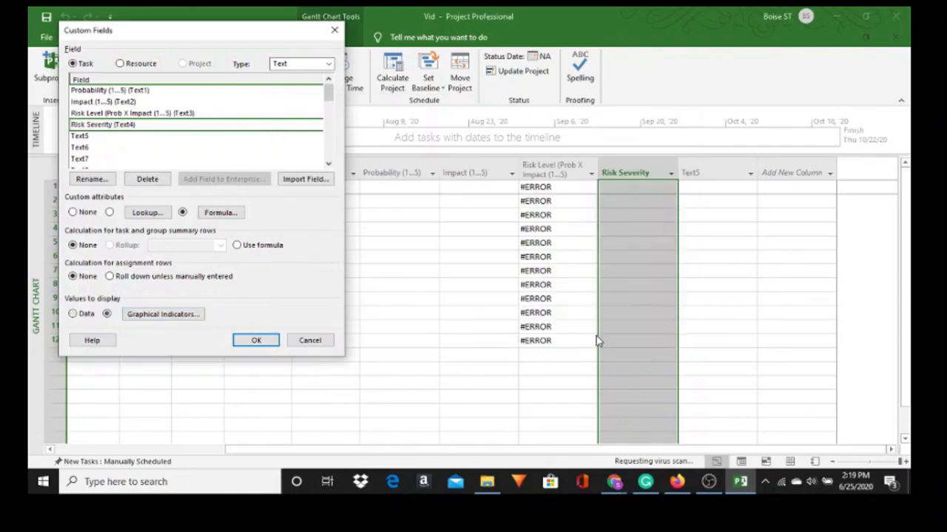
left_click(254, 341)
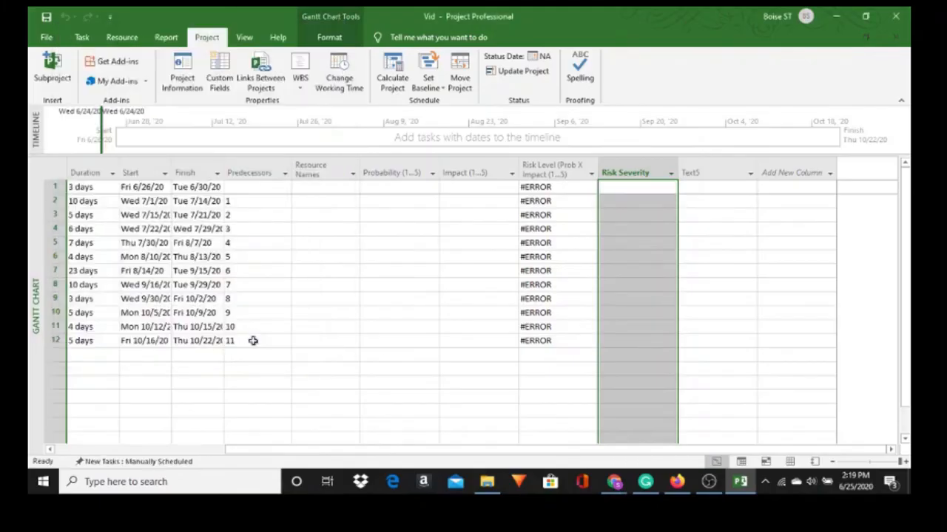
Set task 1's Probability to 2 (Medium Low) and its Impact to 2.
left_click(389, 189)
left_click(434, 190)
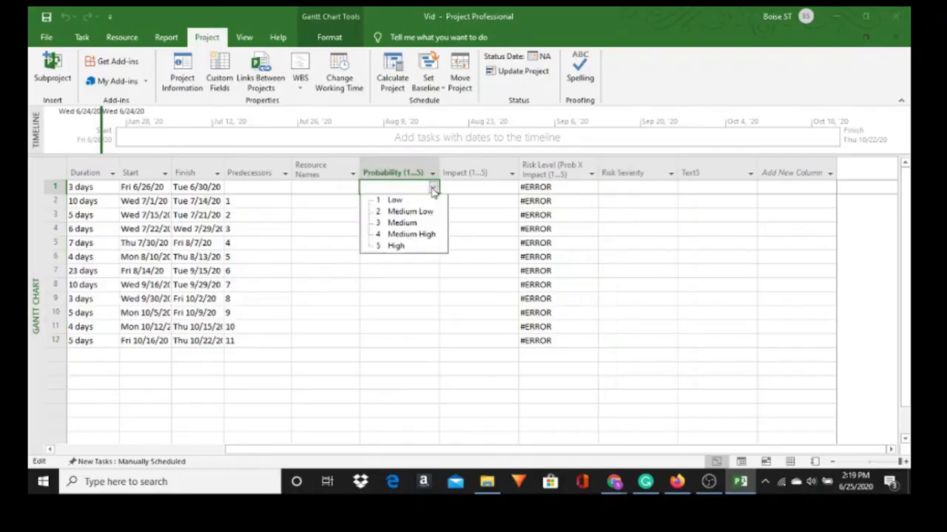
left_click(420, 208)
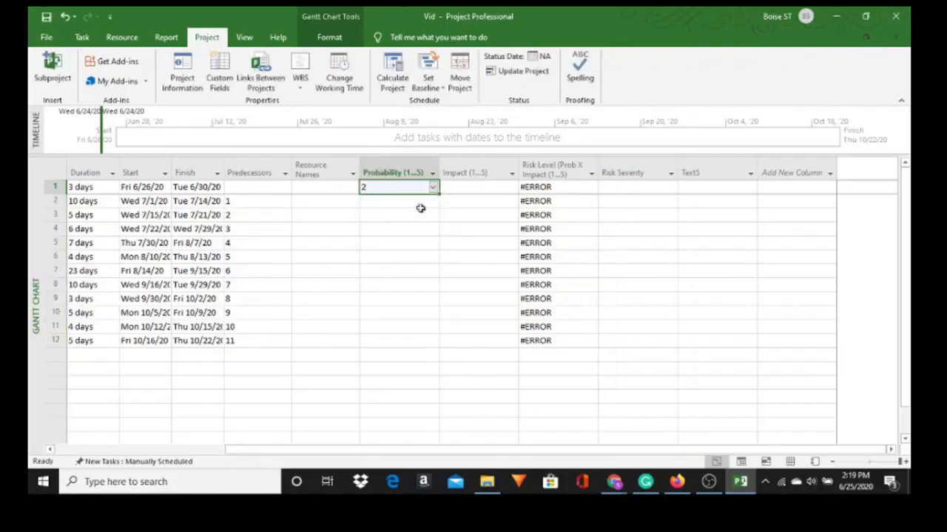
left_click(459, 189)
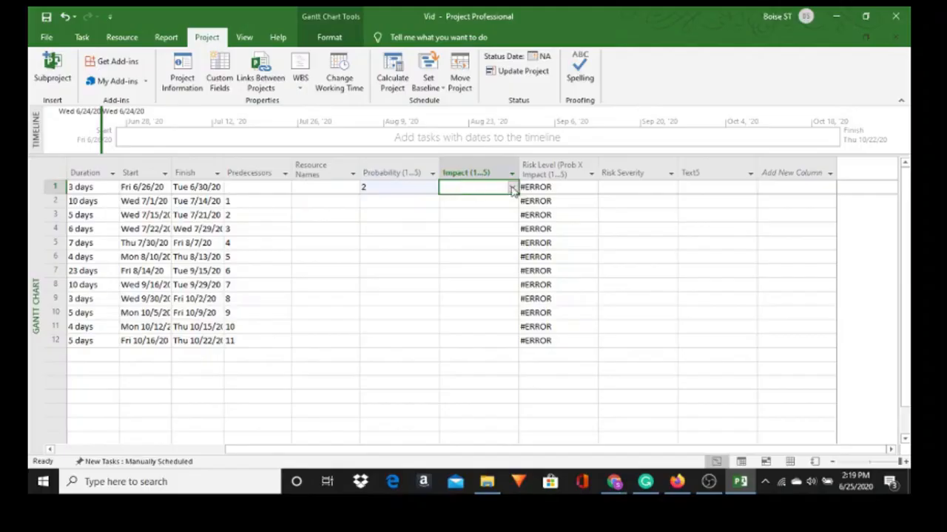
left_click(513, 190)
left_click(488, 208)
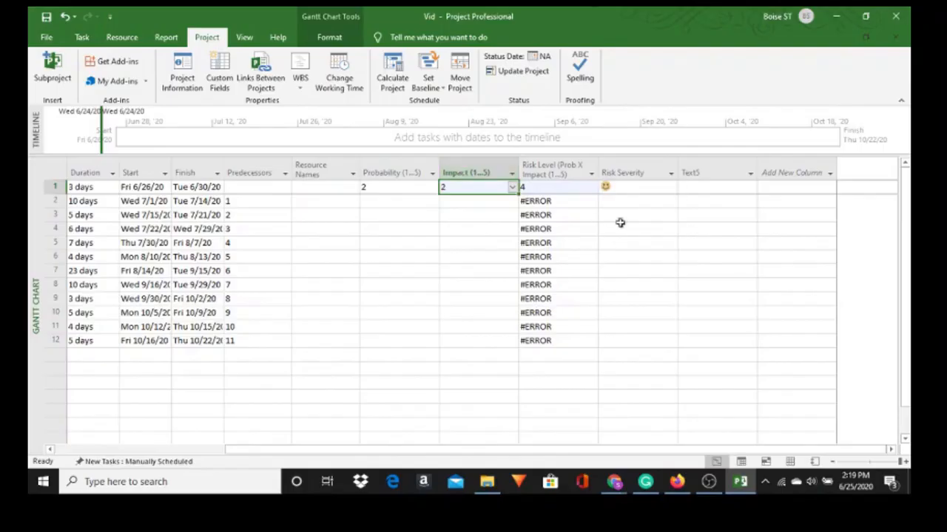
mouse_move(614, 188)
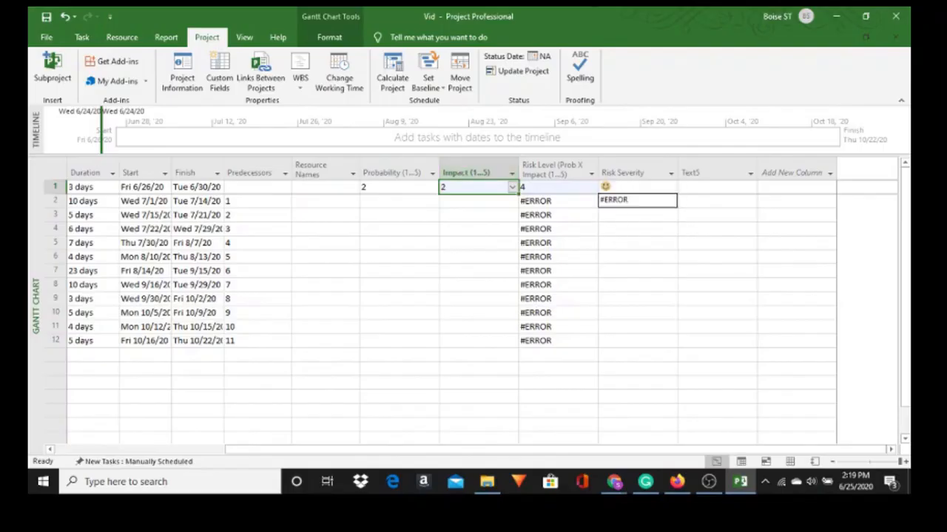
Set task 2's Probability to 3 (Medium) and its Impact to 3 (Medium).
left_click(407, 205)
left_click(432, 201)
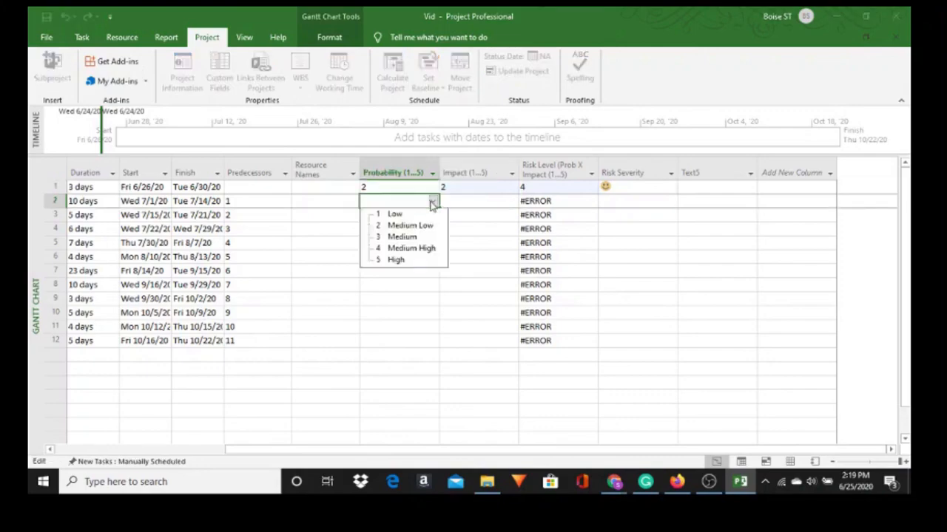
left_click(419, 238)
left_click(472, 205)
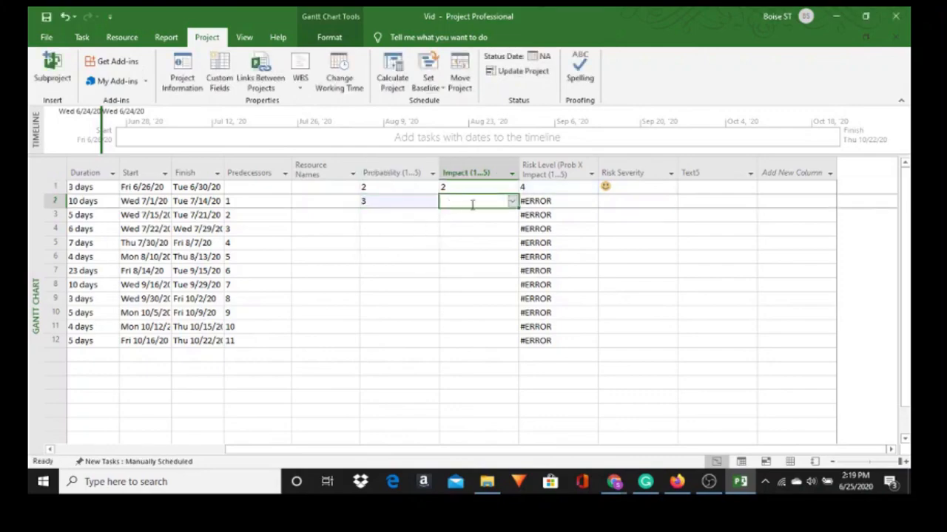
left_click(512, 201)
left_click(470, 237)
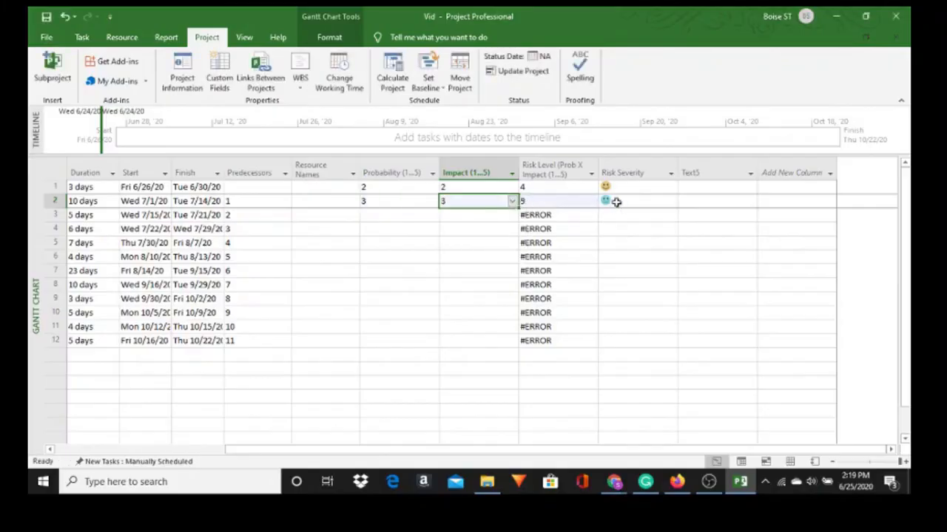
Set task 3's Probability to 5 (High) and its Impact to 5 (High).
left_click(415, 217)
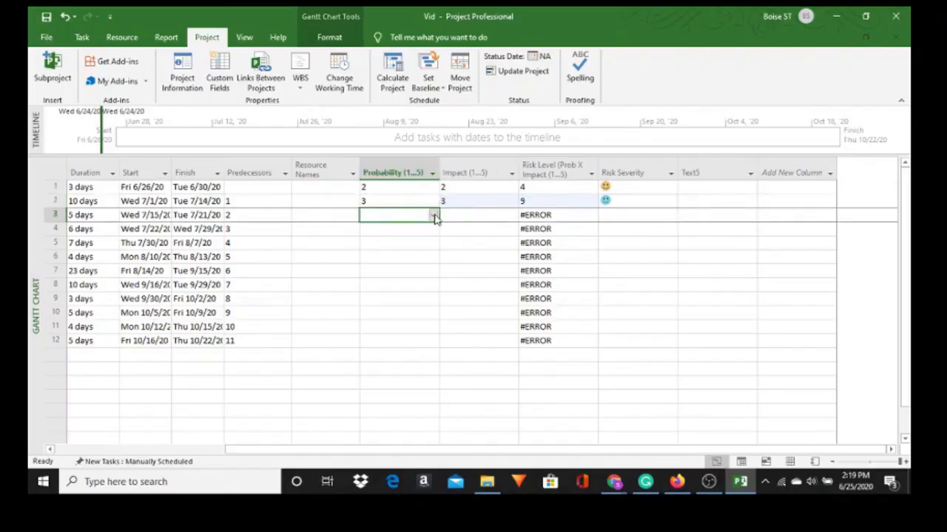
left_click(434, 215)
left_click(419, 275)
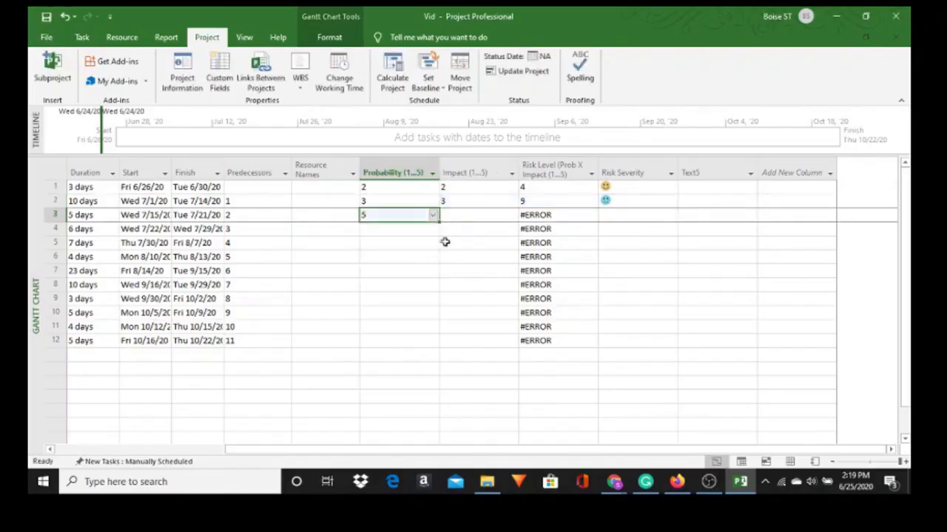
left_click(454, 216)
left_click(512, 216)
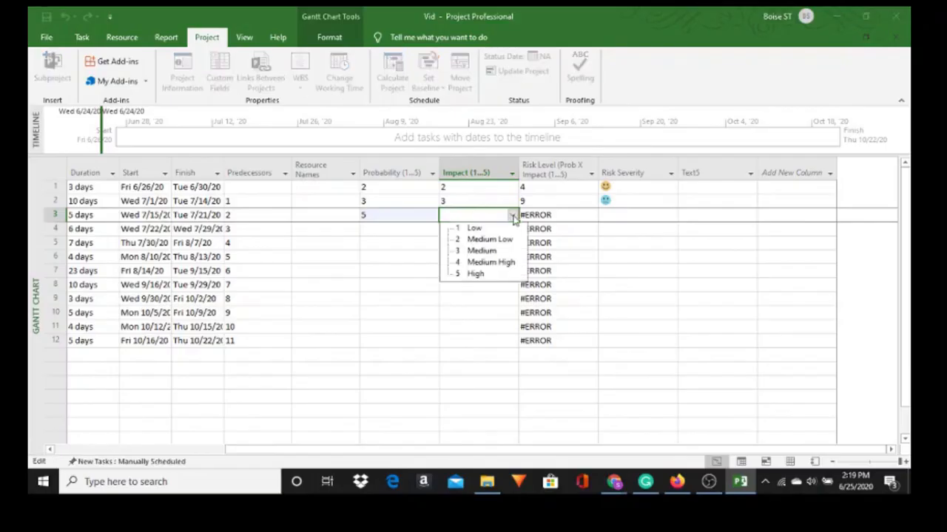
left_click(477, 273)
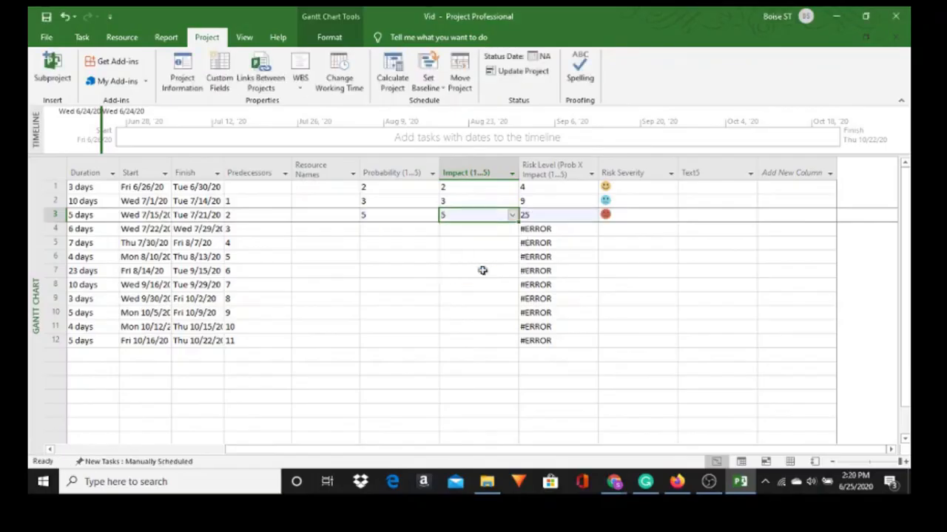